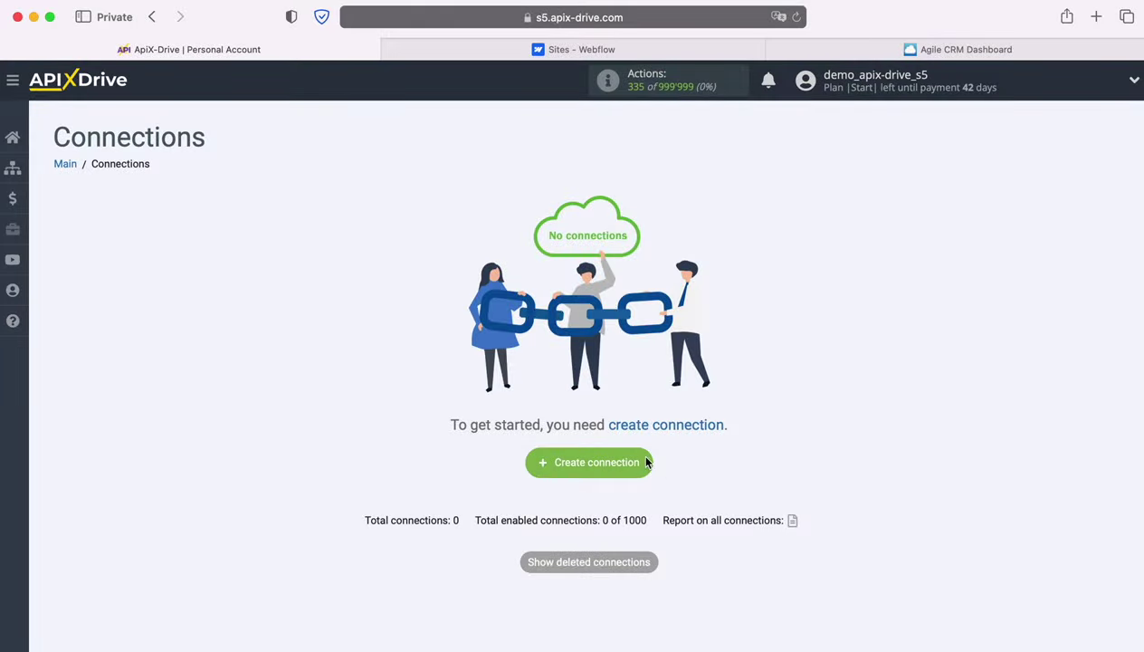
# Create a new connection and select Webflow as the data source system.
pyautogui.click(646, 463)
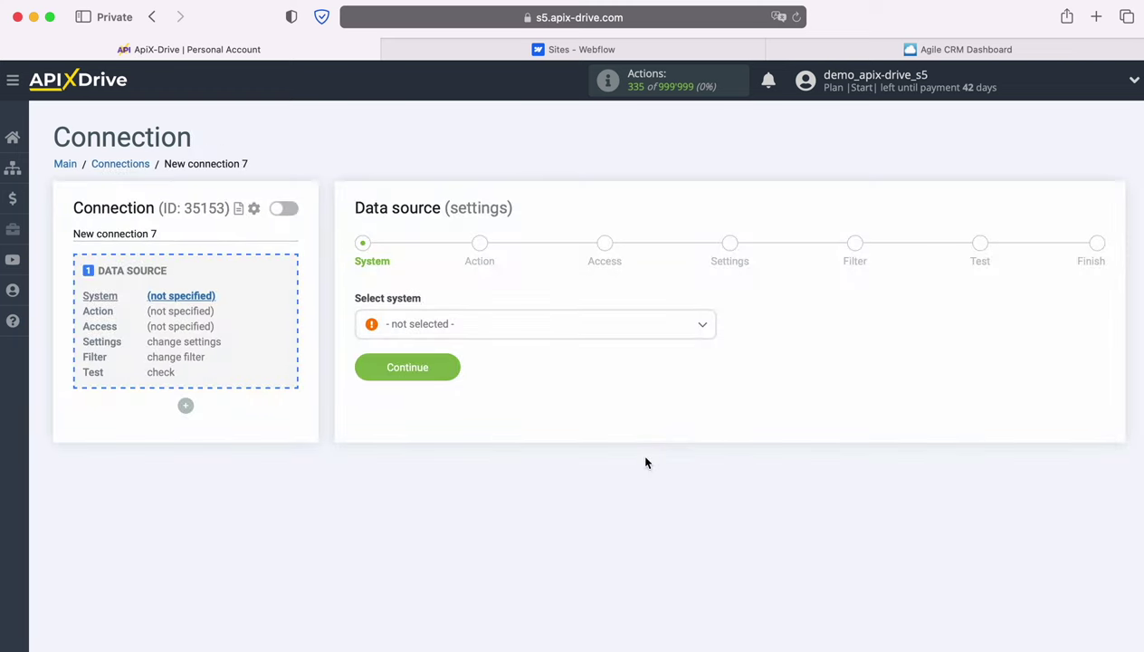
pyautogui.click(649, 331)
pyautogui.scroll(-3, 647, 443)
pyautogui.scroll(-10, 646, 443)
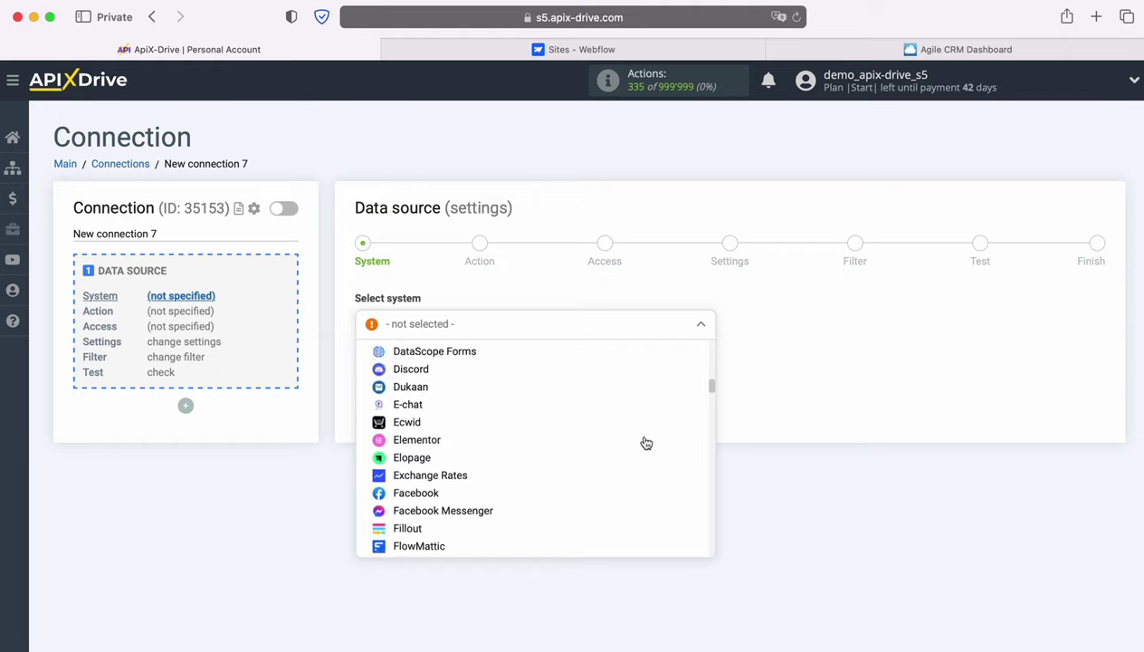
pyautogui.scroll(-10, 646, 443)
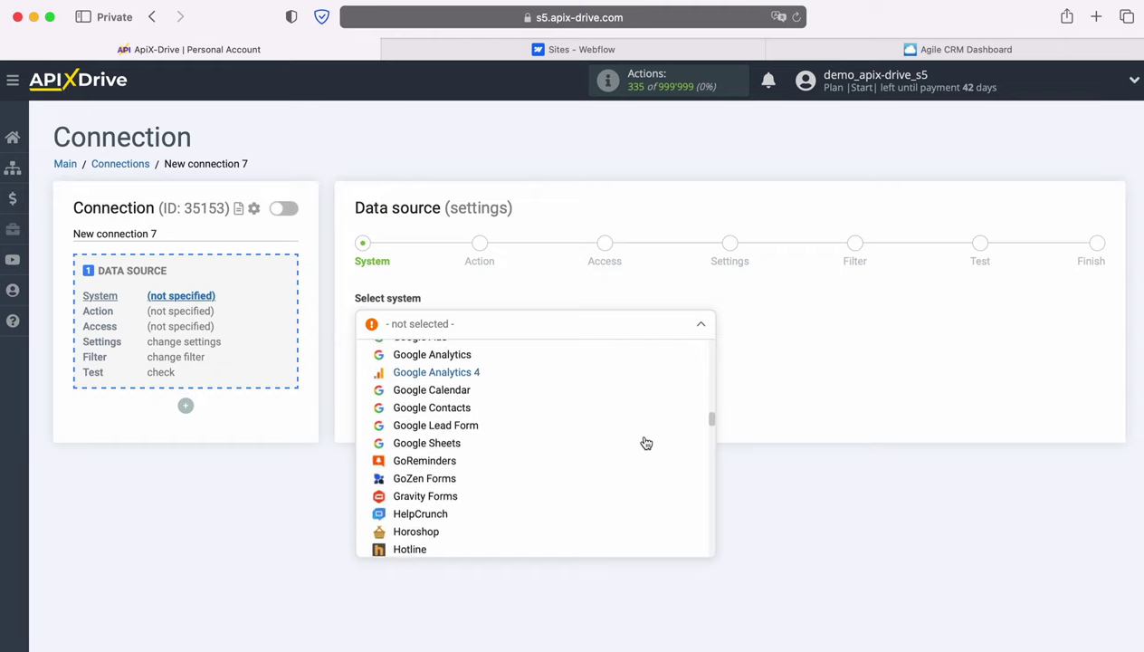
pyautogui.scroll(-10, 646, 443)
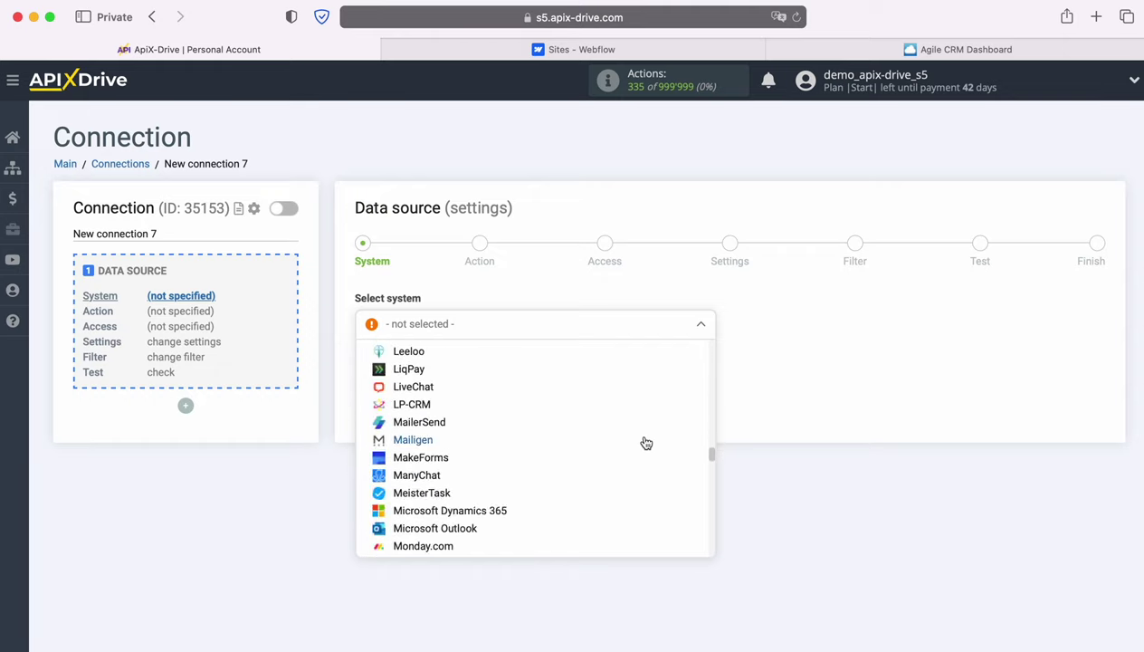
pyautogui.scroll(-10, 647, 442)
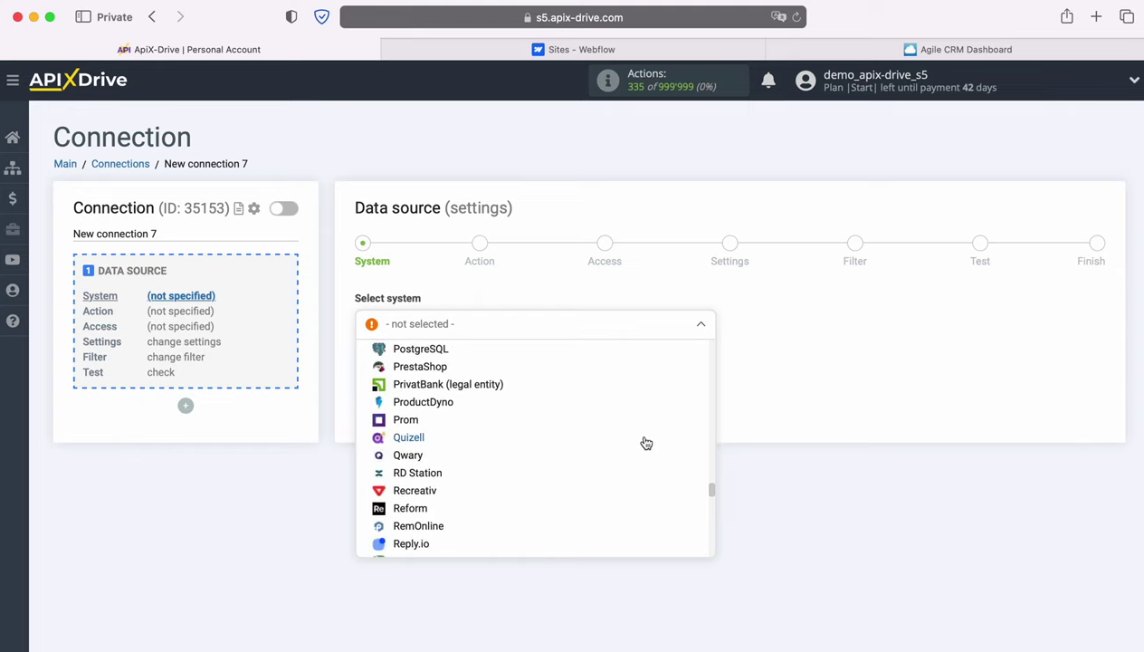
pyautogui.scroll(-10, 646, 443)
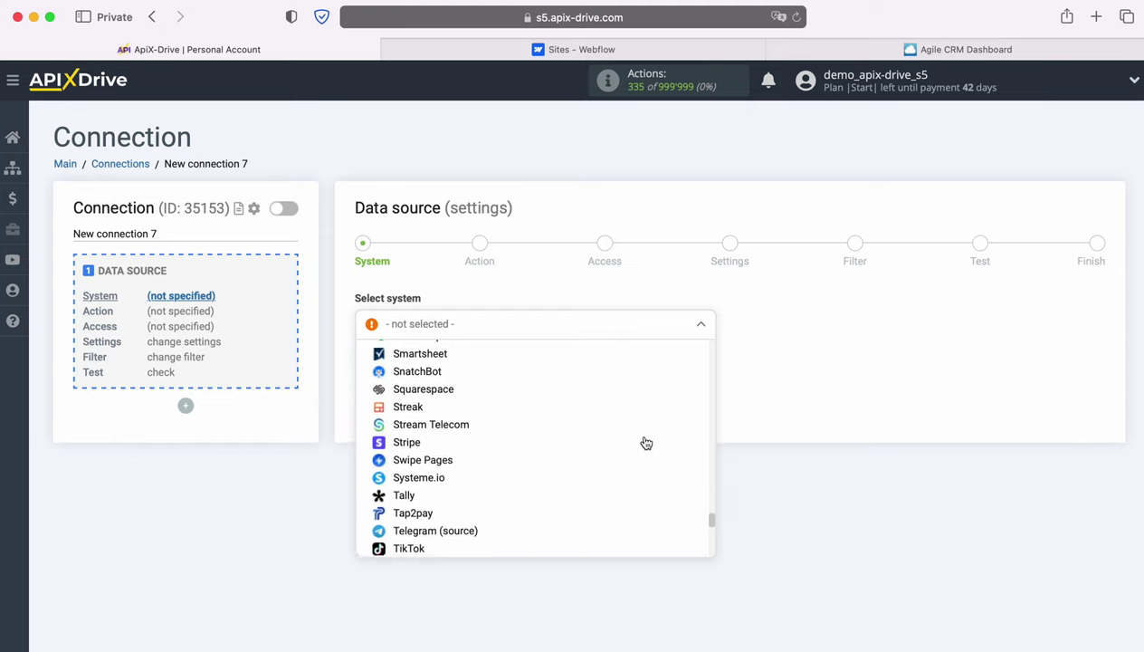
pyautogui.scroll(-5, 646, 442)
pyautogui.click(461, 462)
# Set the Webflow action to Get form DATA (new) and continue to account access.
pyautogui.click(455, 367)
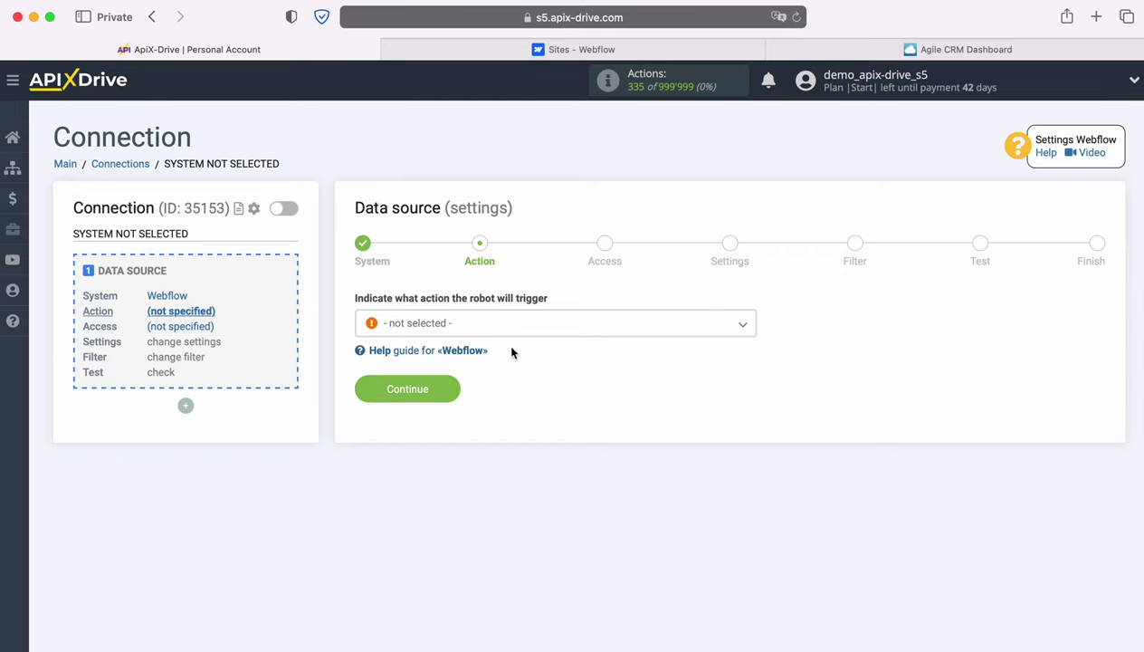
pyautogui.click(544, 327)
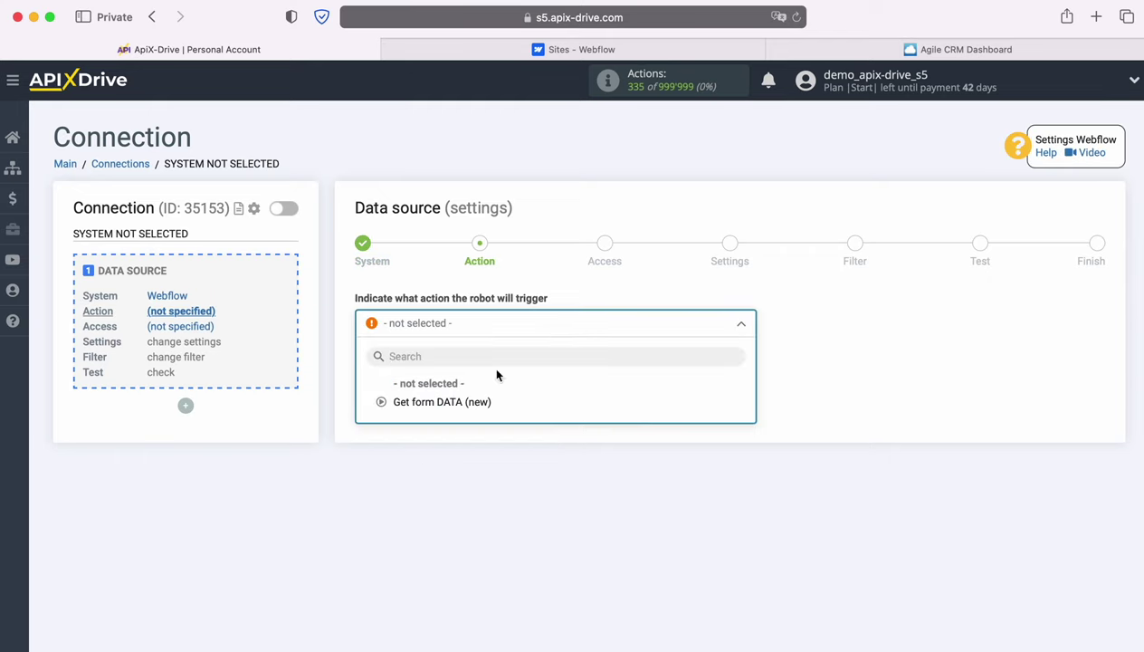
pyautogui.click(457, 401)
pyautogui.click(450, 389)
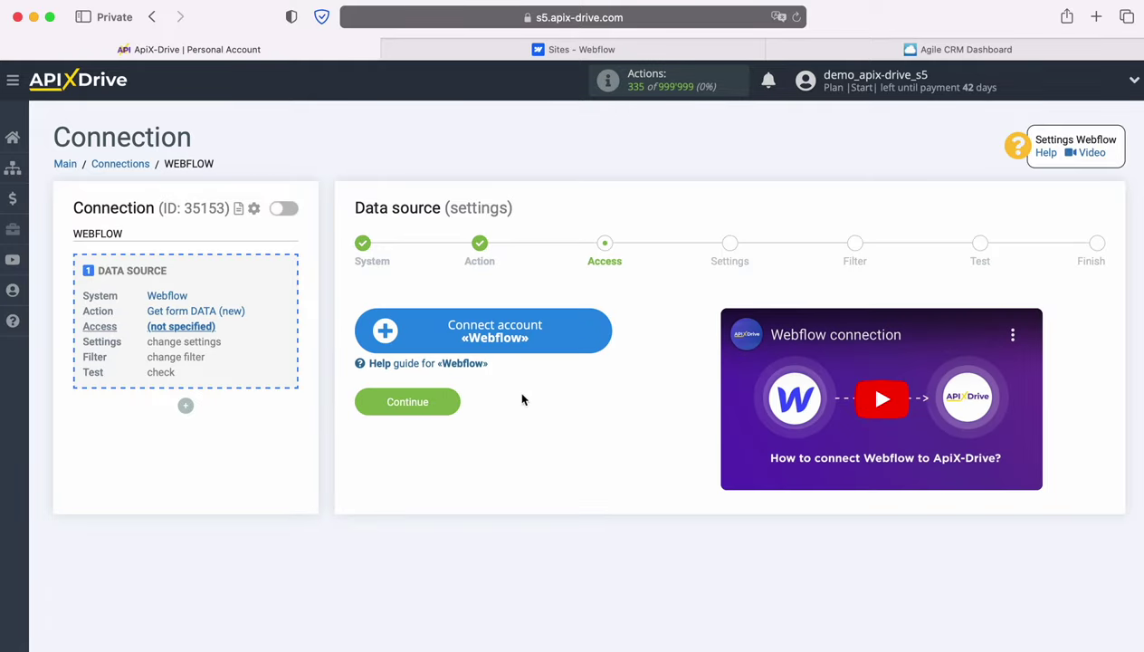
# Log in to Webflow with the account e-mail and password, then tick the workspace for authorization.
pyautogui.click(599, 328)
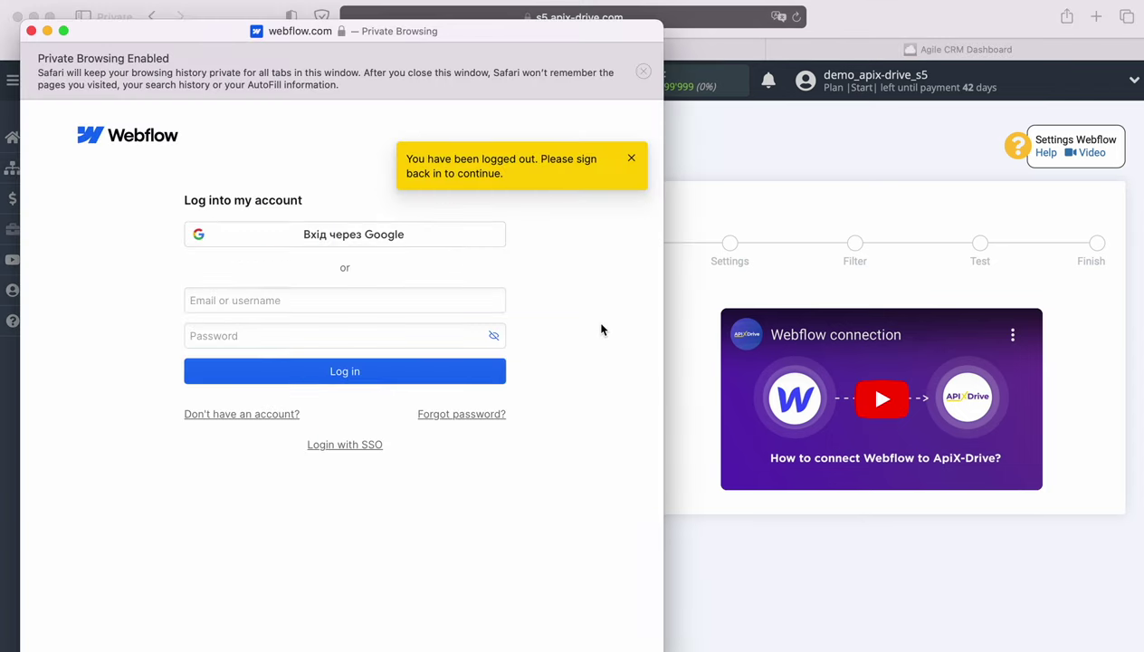
pyautogui.click(350, 299)
pyautogui.rightClick(351, 298)
pyautogui.click(378, 342)
pyautogui.click(331, 339)
pyautogui.write('••••••••')
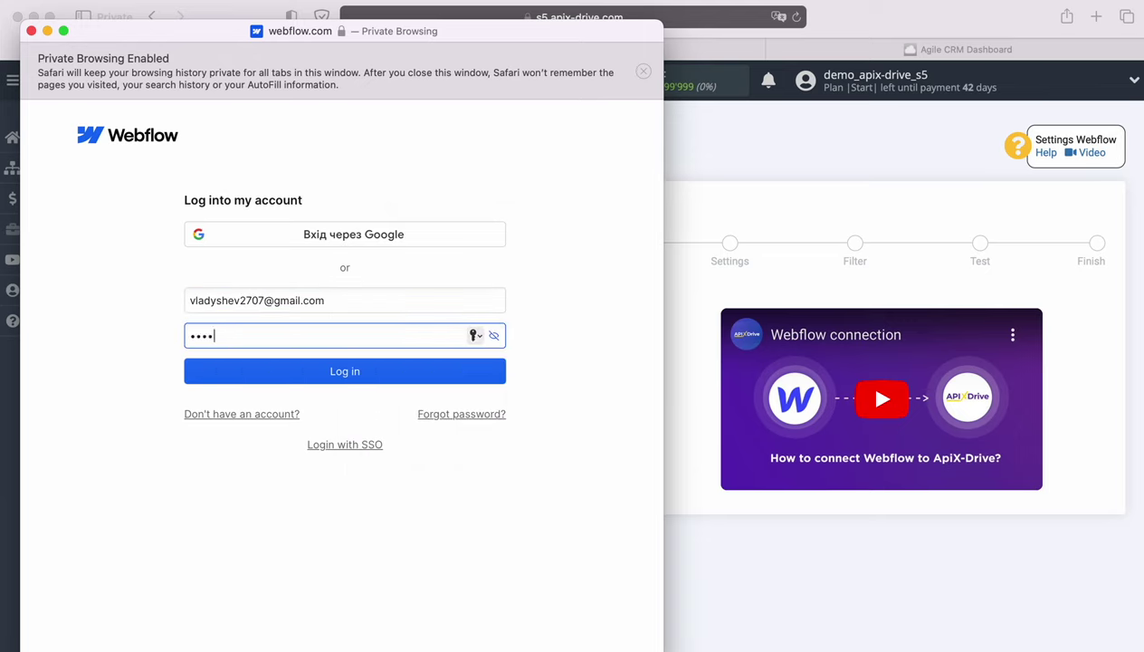
pyautogui.write('••')
pyautogui.click(339, 373)
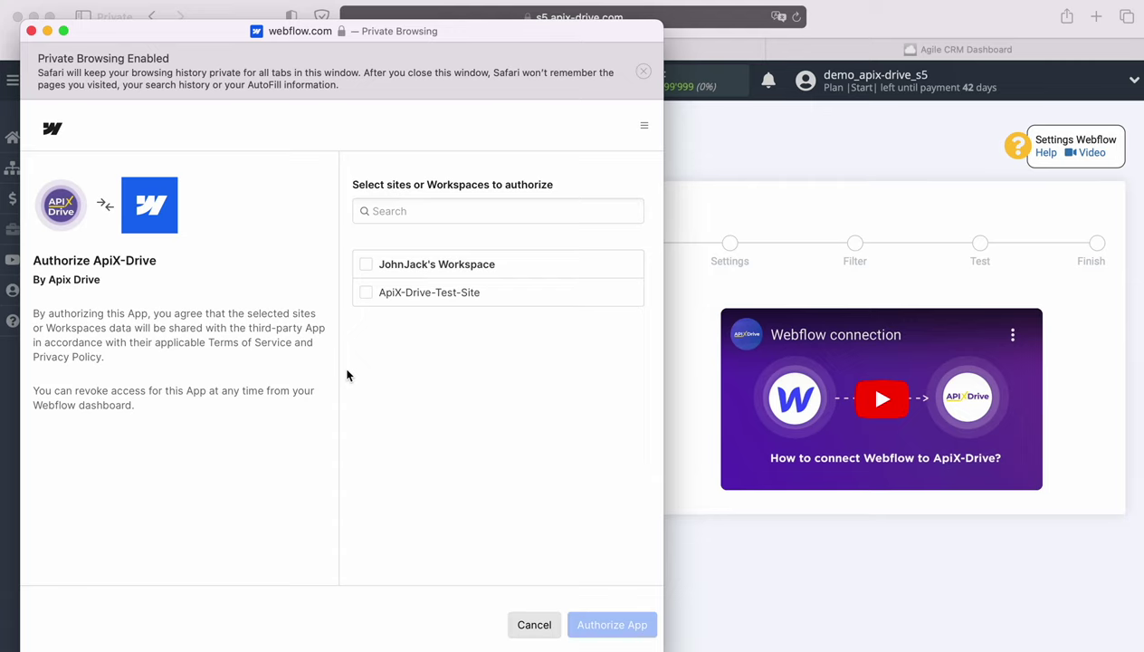
pyautogui.click(365, 265)
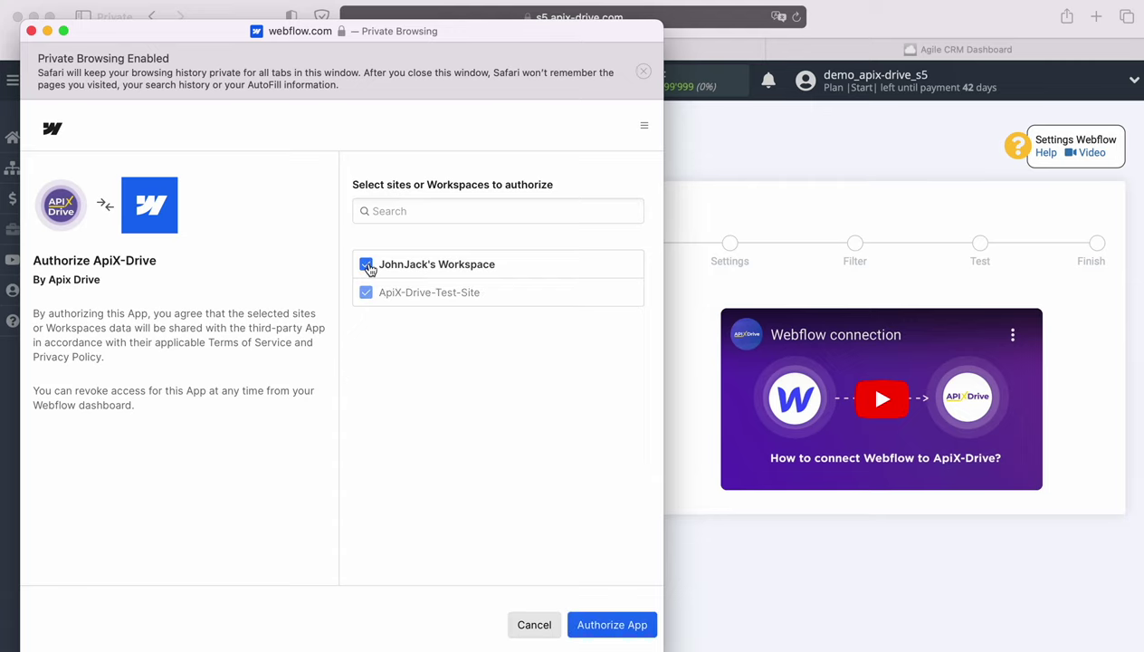
# Authorize ApiX-Drive in Webflow and select the connected Webflow login.
pyautogui.click(608, 623)
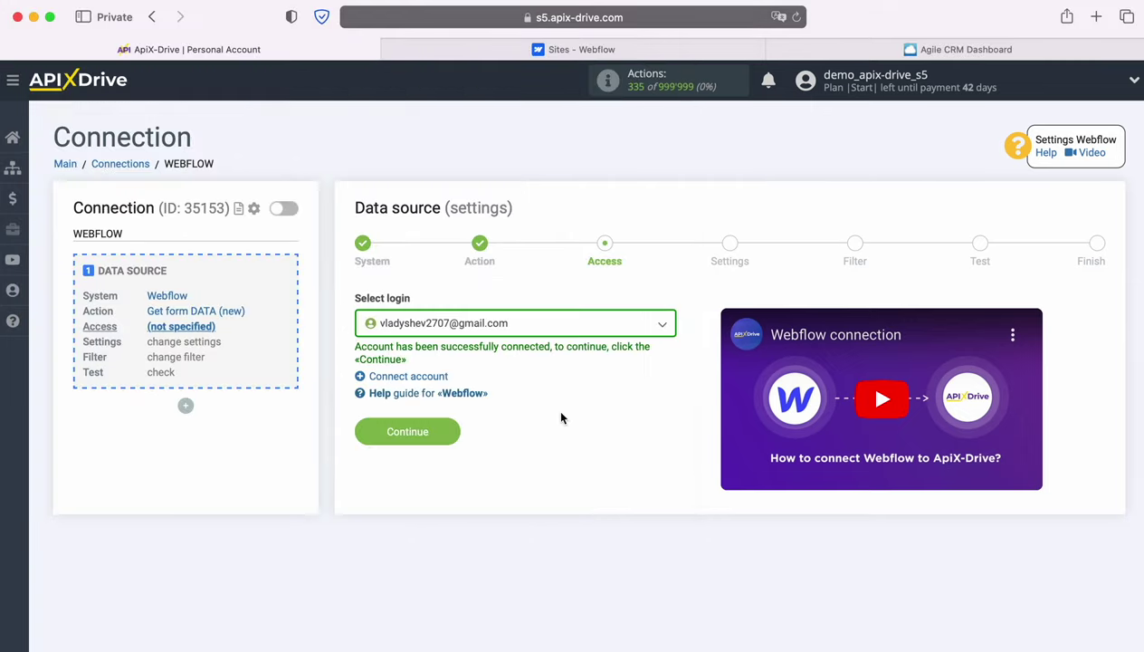
pyautogui.click(560, 328)
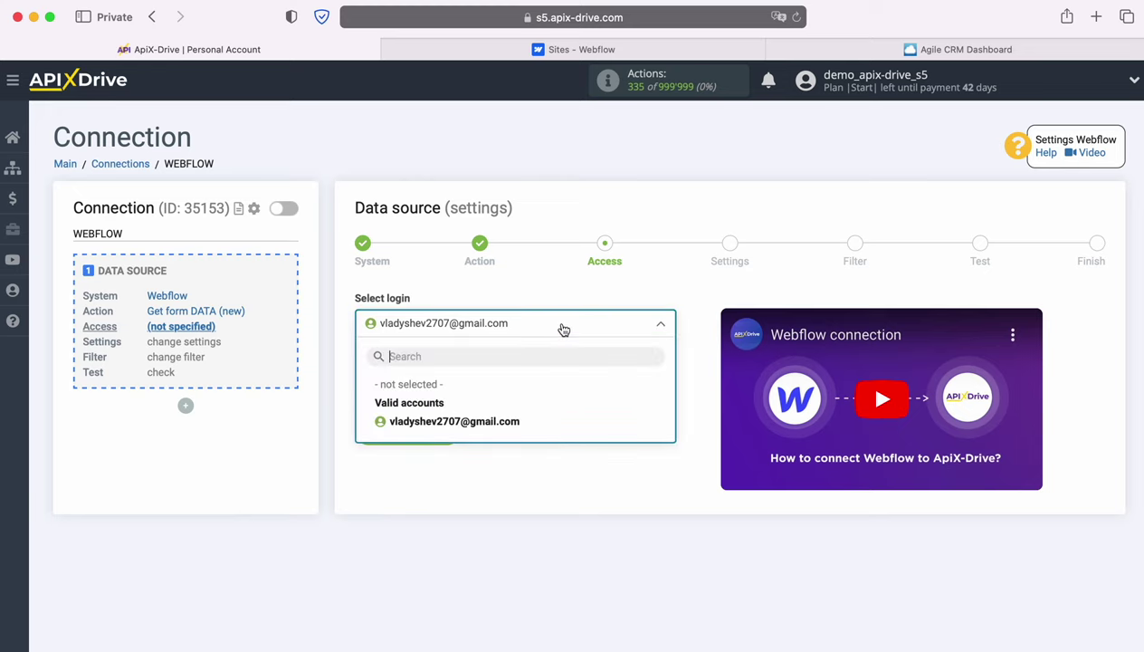
pyautogui.click(505, 421)
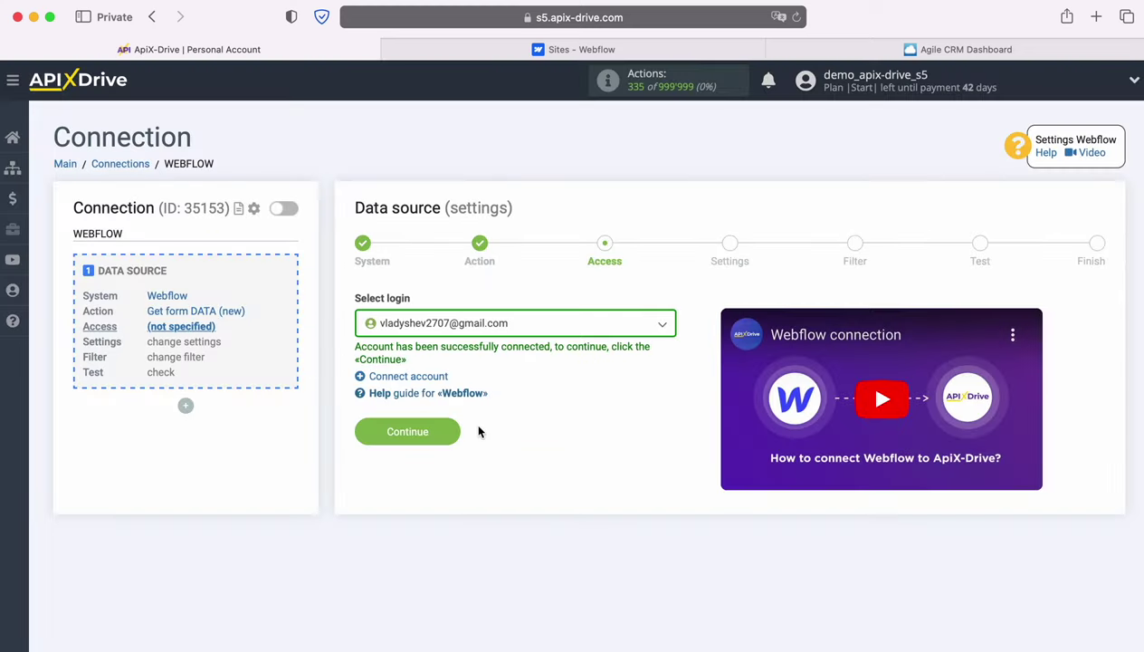
pyautogui.click(448, 425)
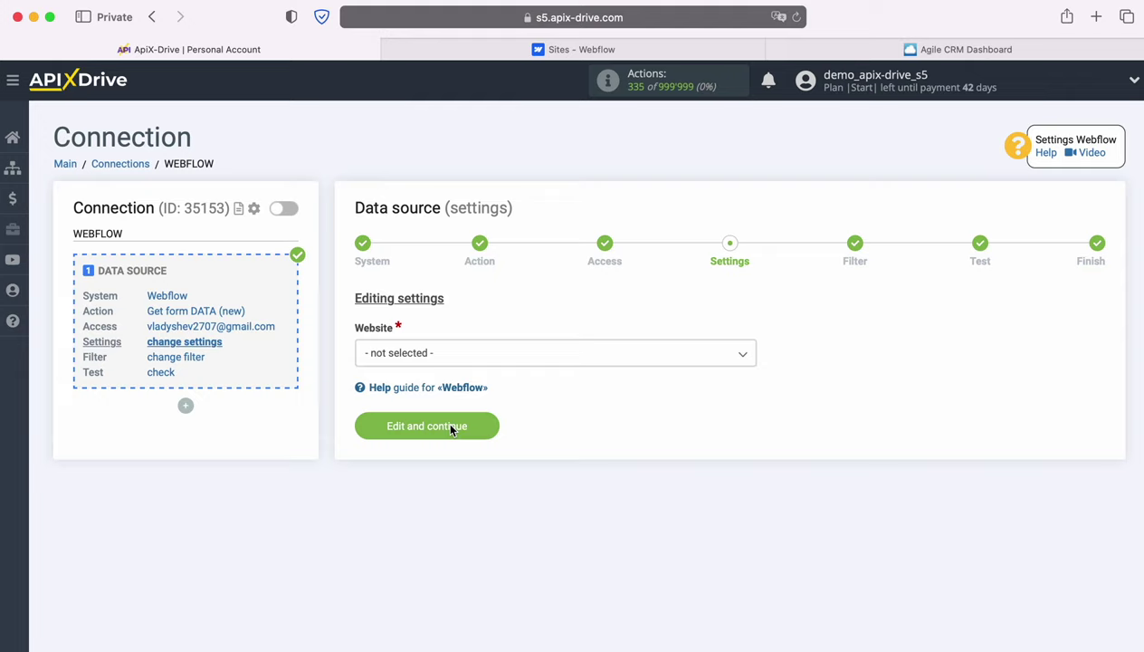
# Set the website to ApiX-Drive-Test-Site and skip filtering to reach the Test step.
pyautogui.click(504, 354)
pyautogui.click(457, 434)
pyautogui.click(485, 426)
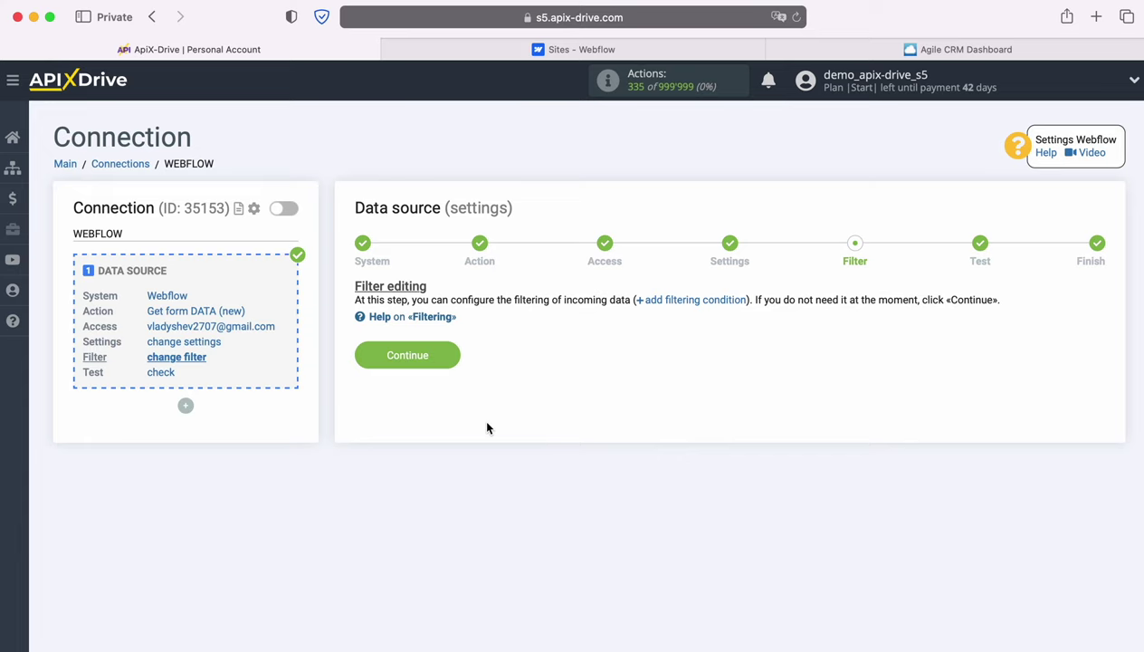
pyautogui.click(451, 356)
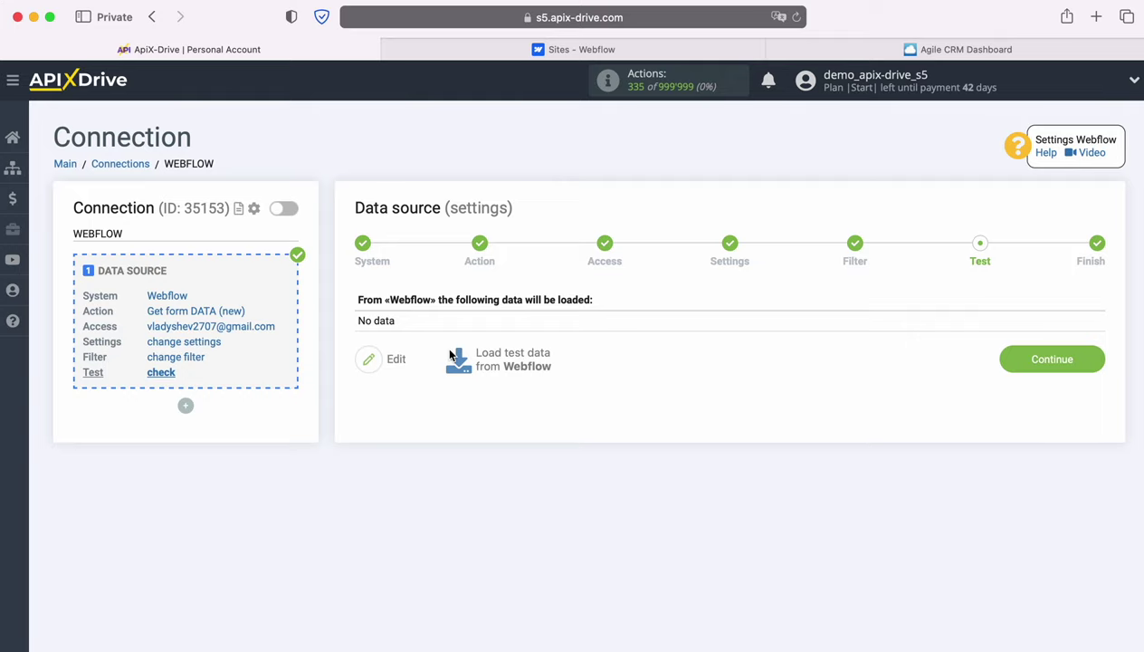
# Submit the live test site's form with a sample contact's name, e-mail and phone, then return to ApiX-Drive.
pyautogui.click(526, 49)
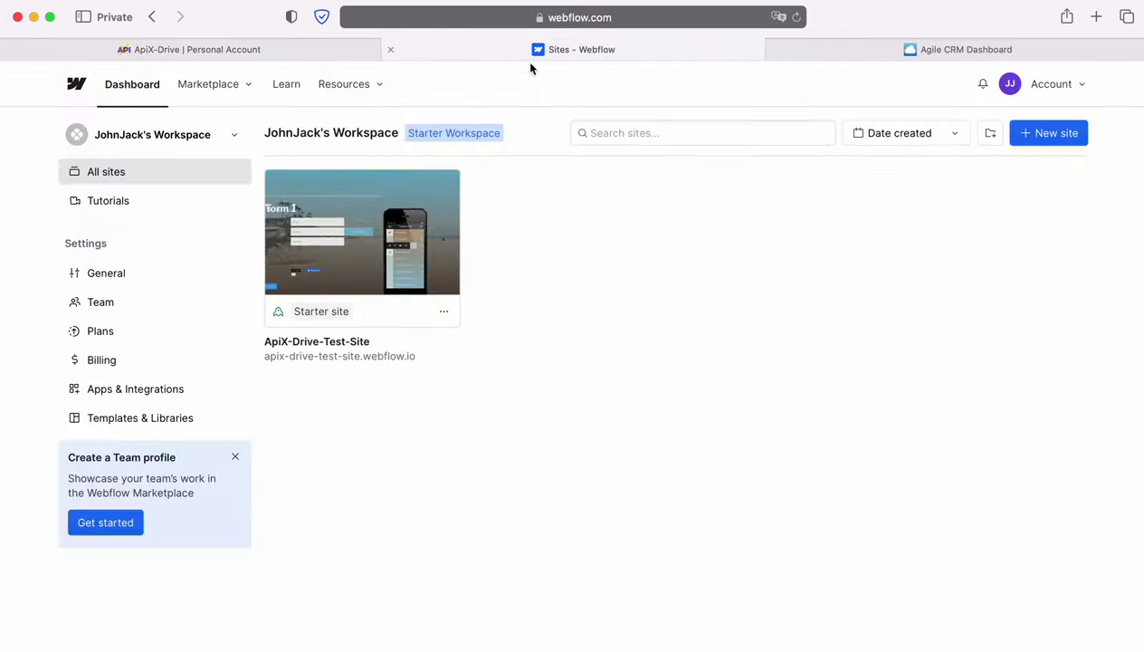
pyautogui.click(381, 355)
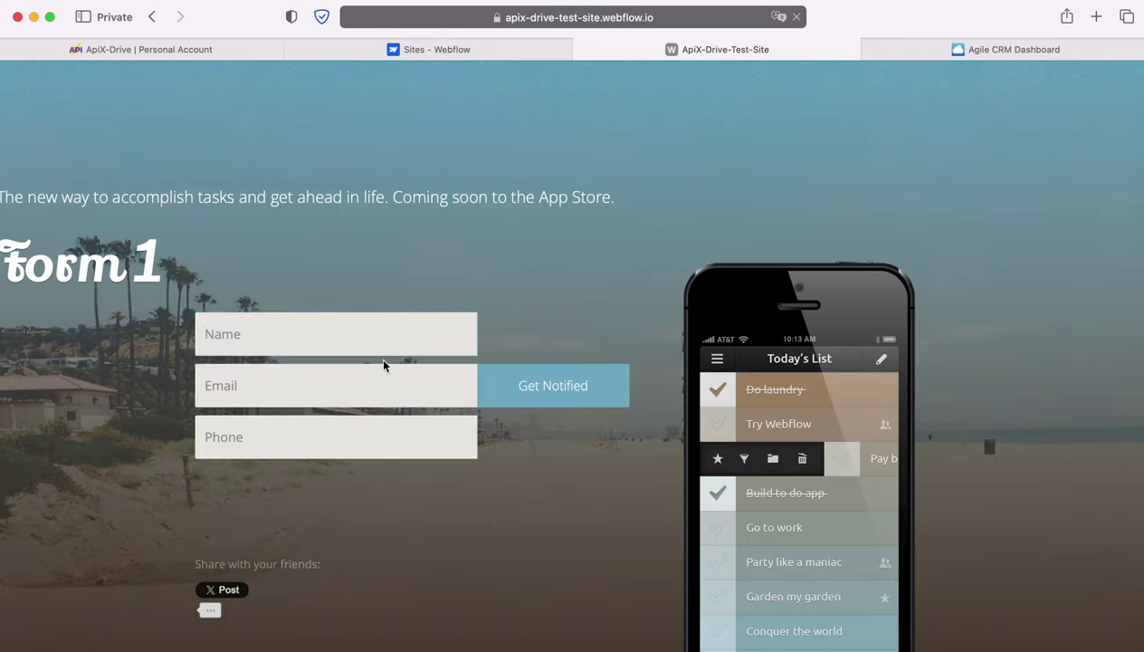
pyautogui.click(357, 331)
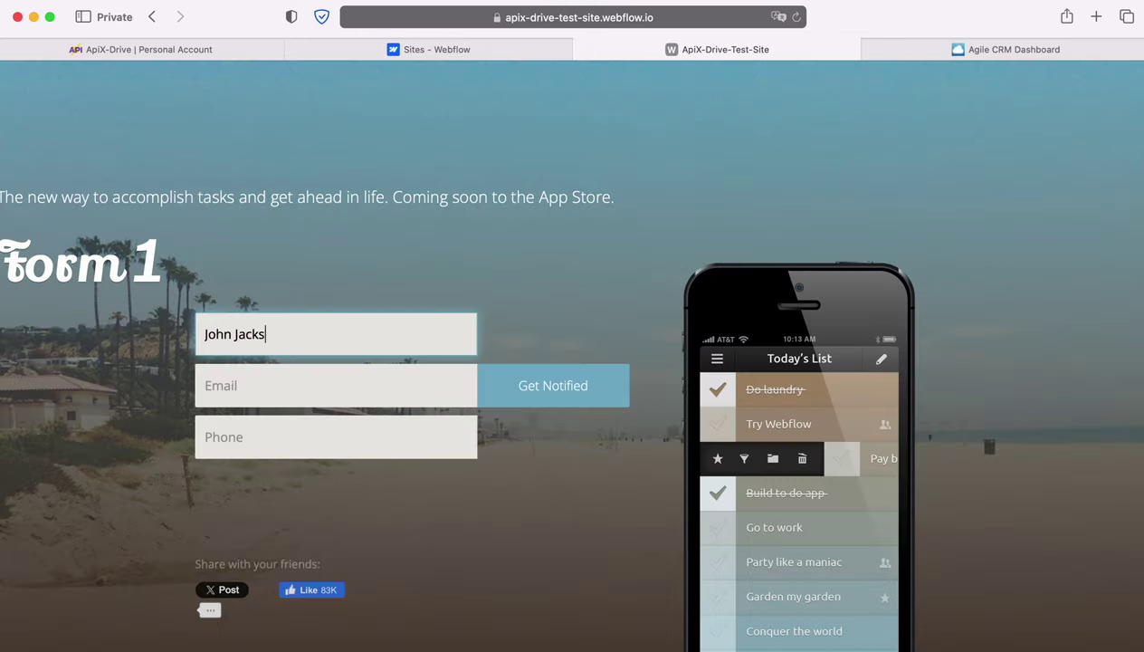
pyautogui.press('Tab')
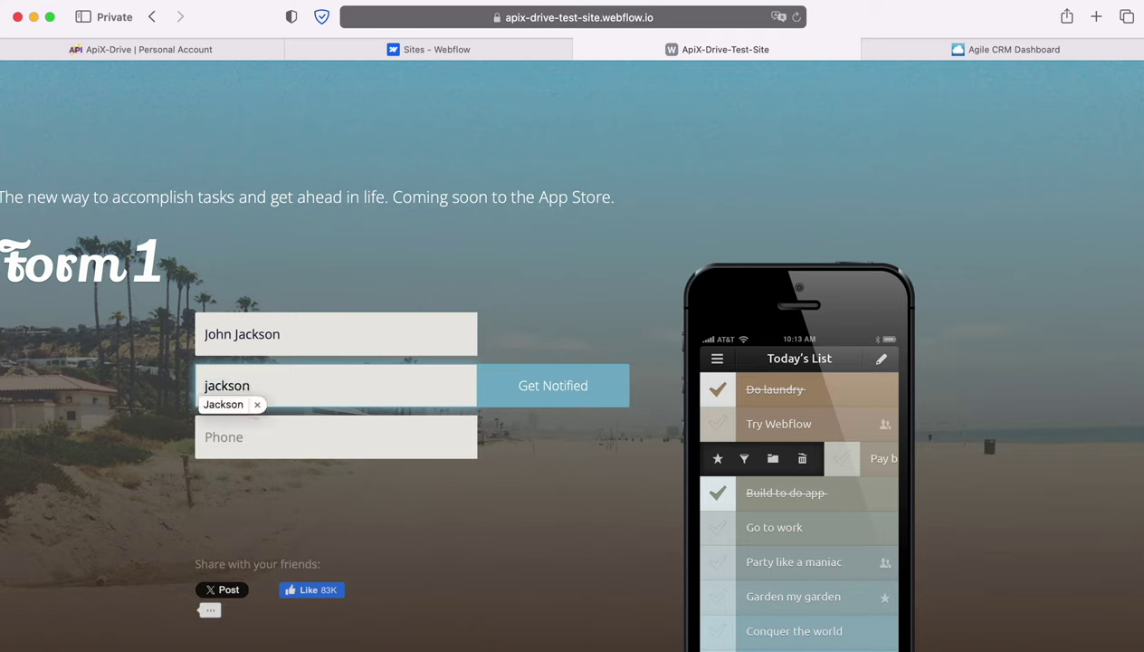
pyautogui.press('Tab')
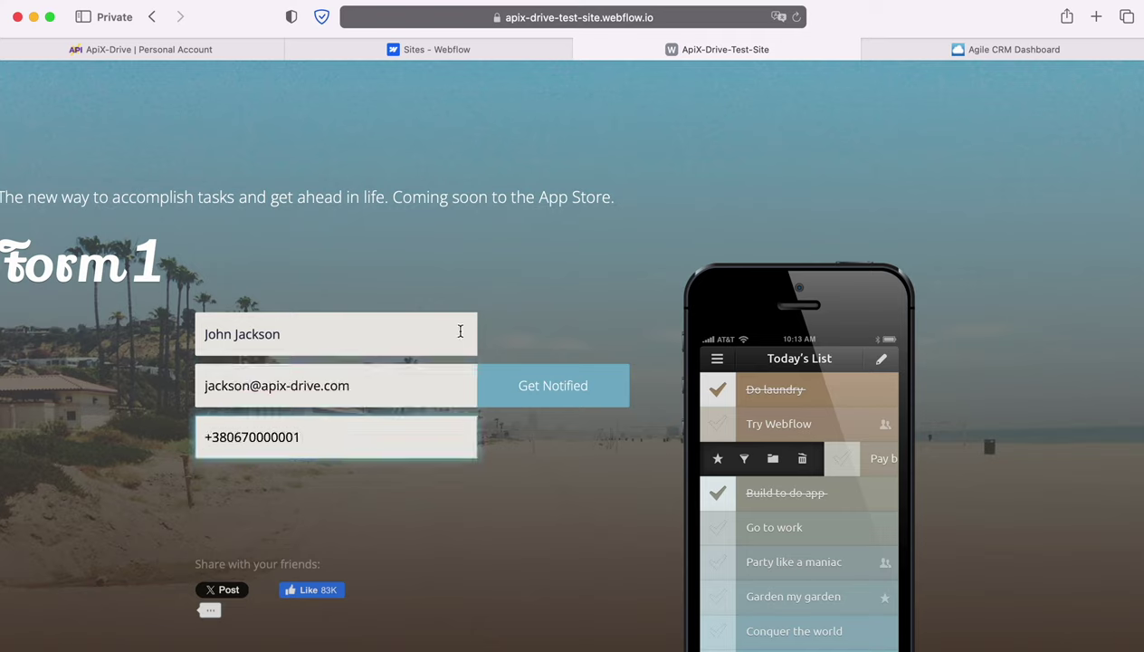
pyautogui.click(523, 385)
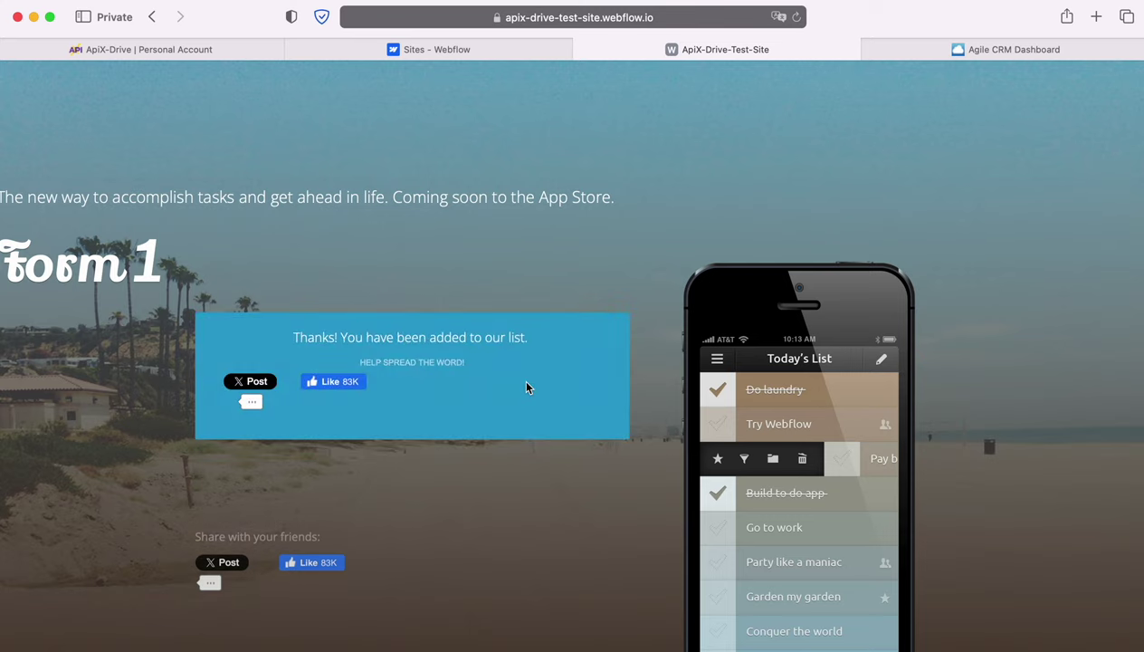
pyautogui.click(78, 51)
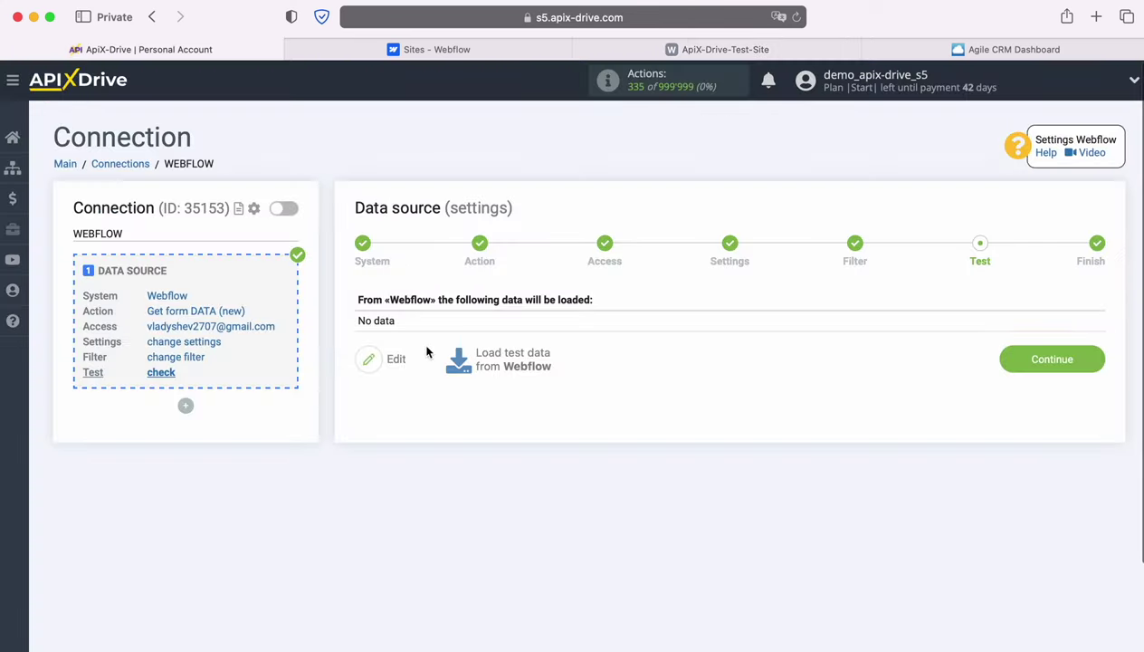
# Load the Form1 submission as Webflow test data and complete the source setup.
pyautogui.click(509, 359)
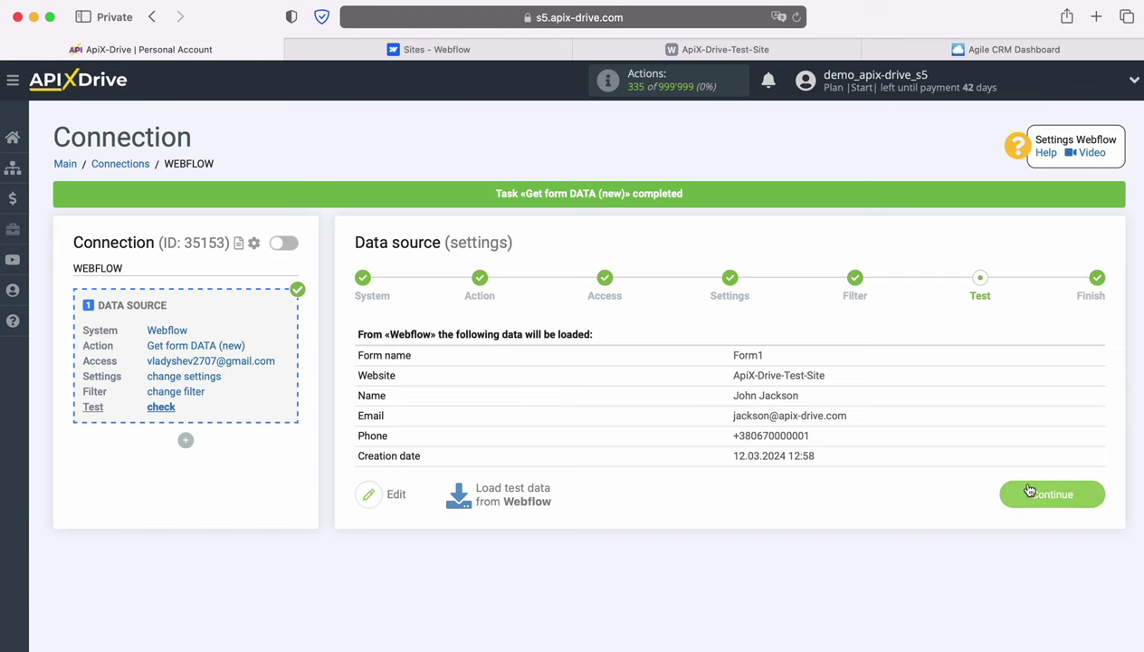
pyautogui.click(1085, 494)
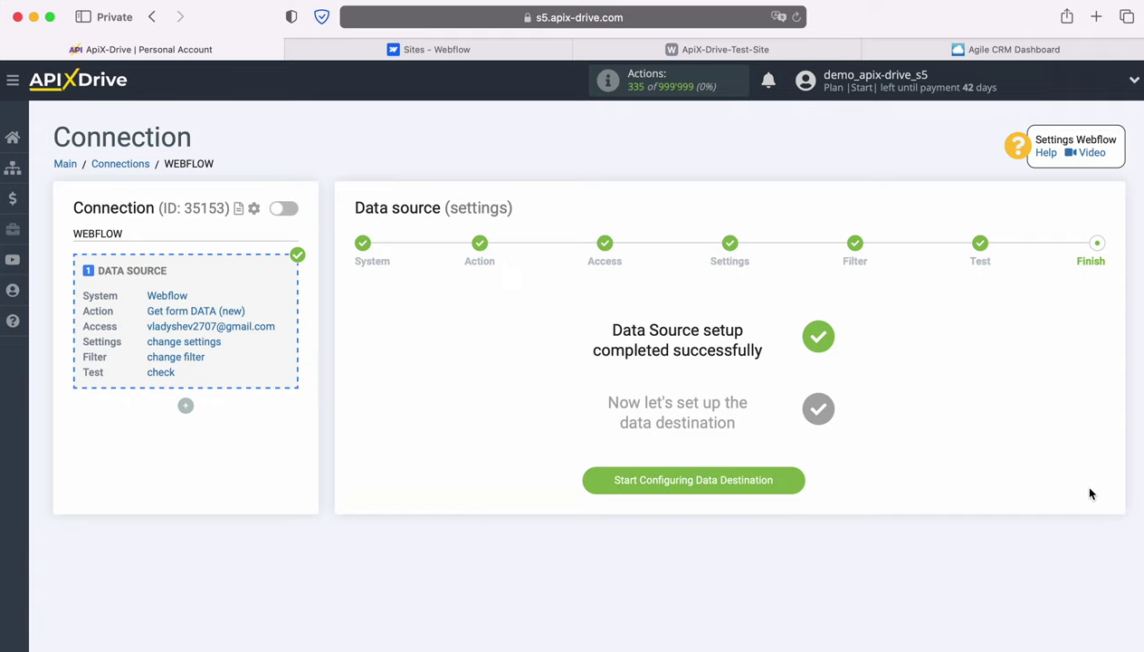
# Start the data destination setup with Agile CRM as the destination system.
pyautogui.click(796, 479)
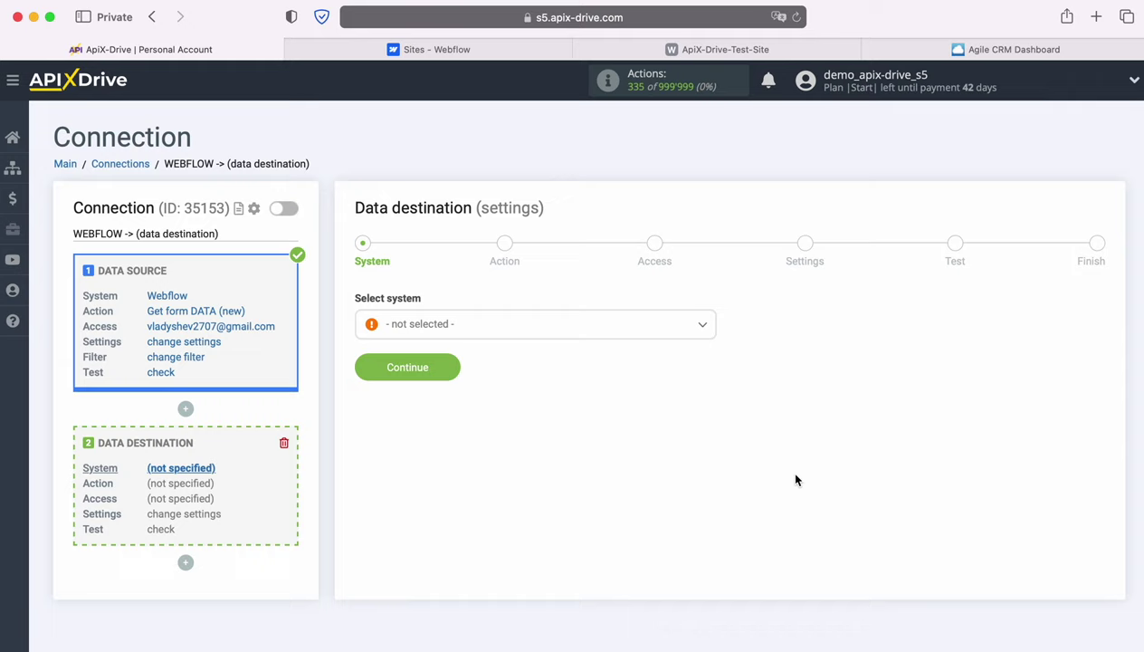
pyautogui.click(677, 327)
pyautogui.scroll(-2, 544, 424)
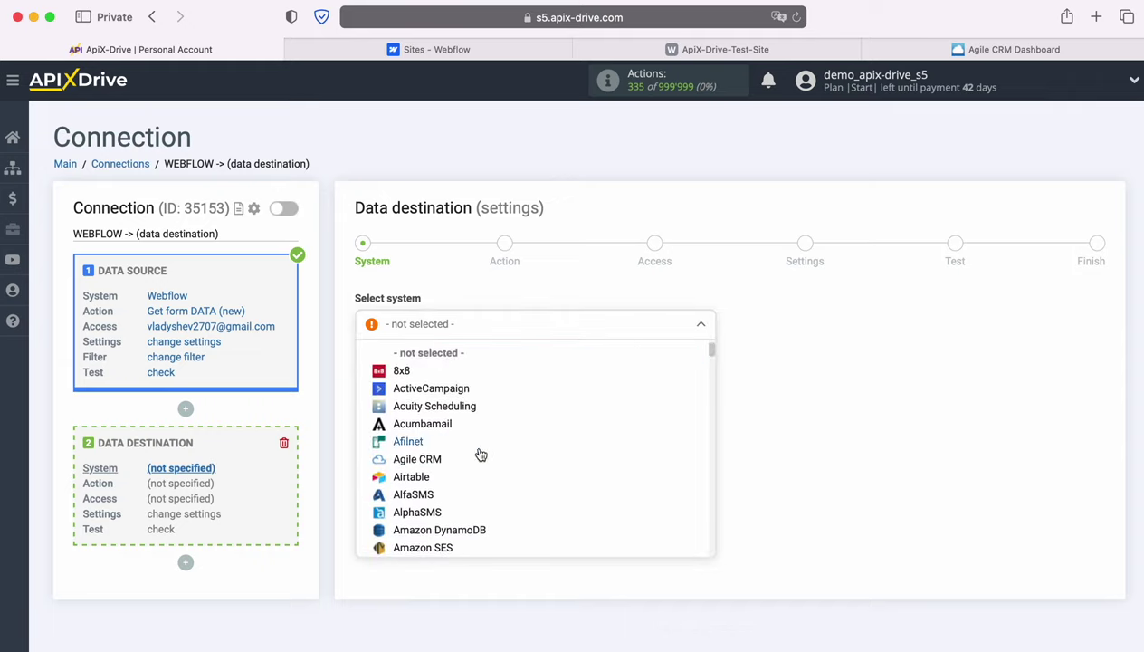
pyautogui.click(469, 457)
pyautogui.click(450, 372)
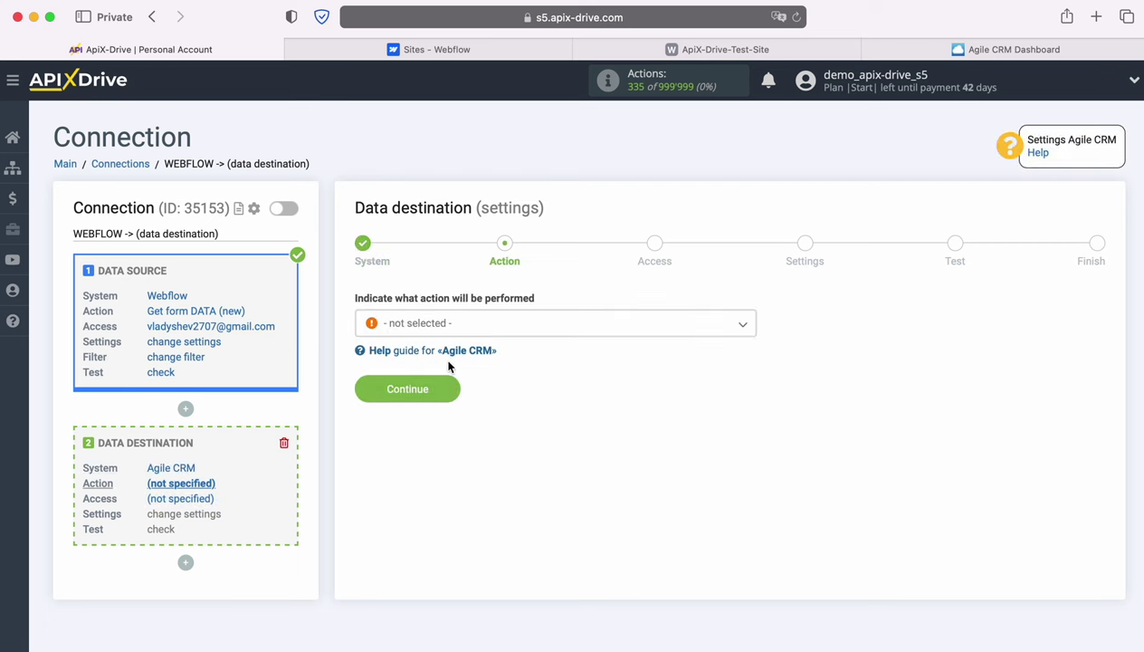
pyautogui.click(538, 324)
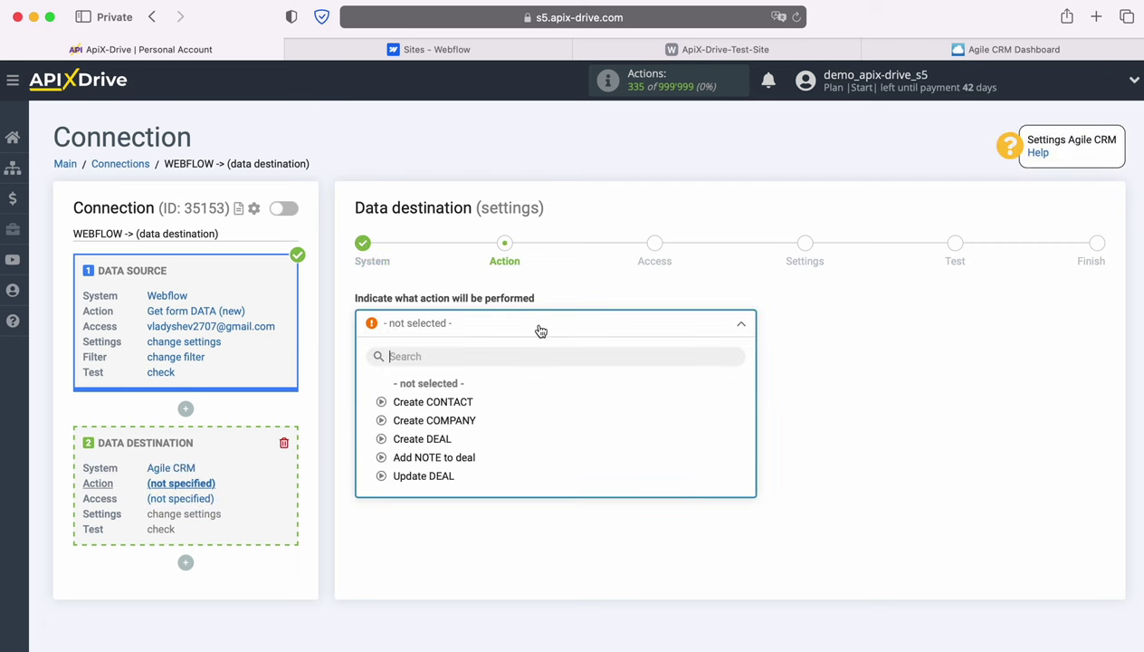
# Save Create CONTACT as the Agile CRM action, start connecting an account, and view the Agile CRM dashboard.
pyautogui.click(460, 402)
pyautogui.click(447, 389)
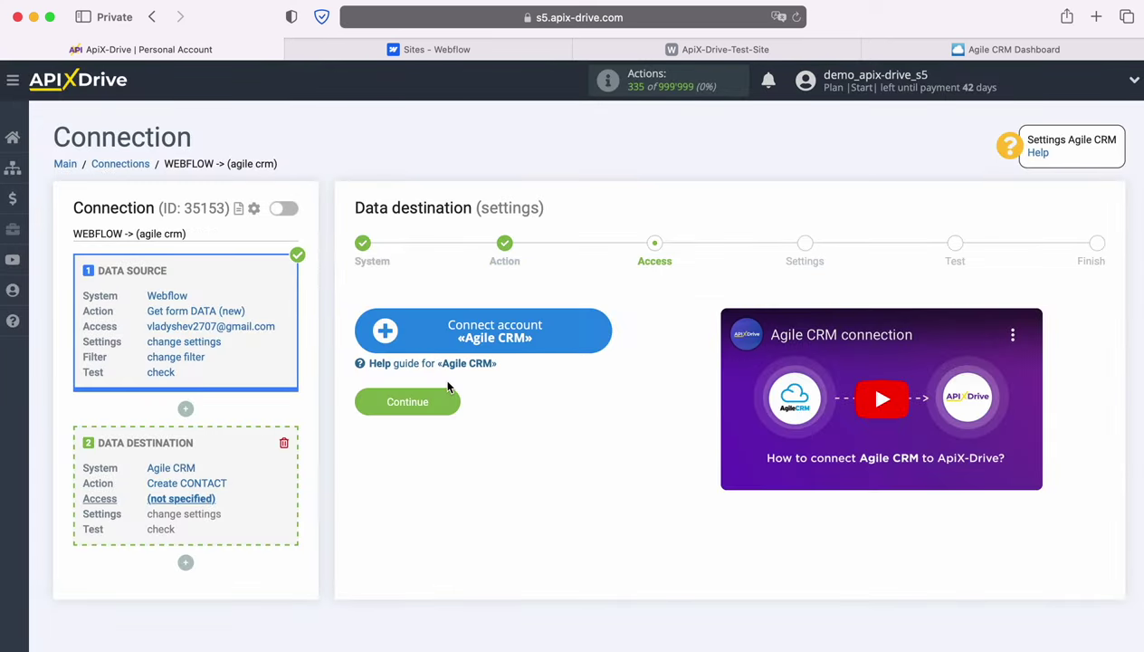
pyautogui.click(604, 328)
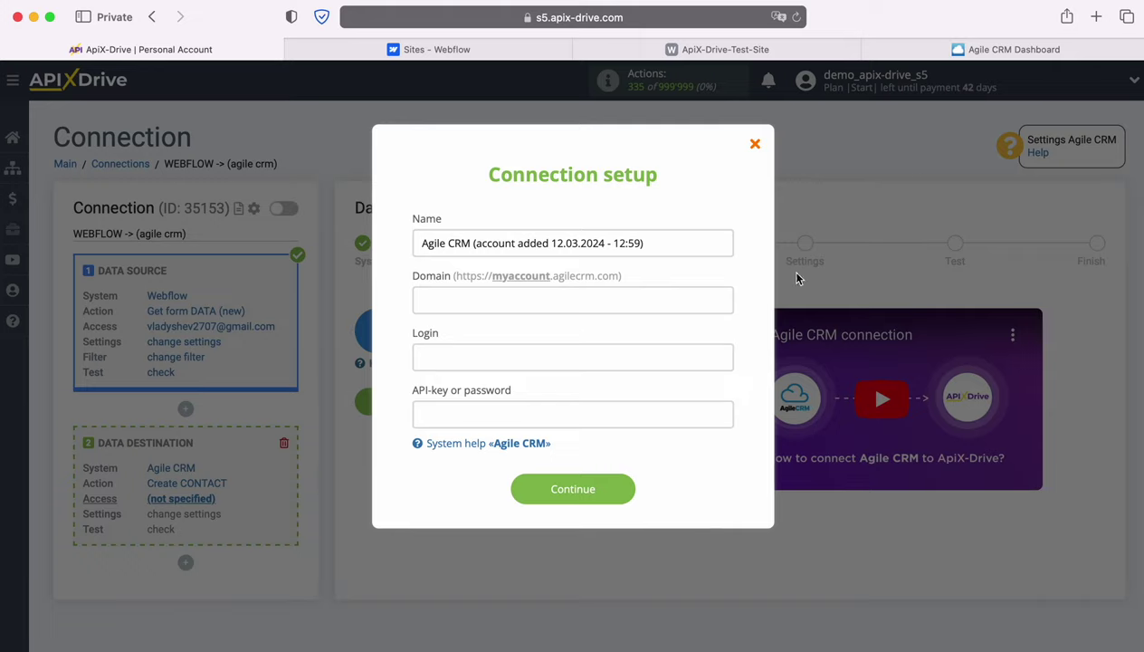
pyautogui.click(962, 52)
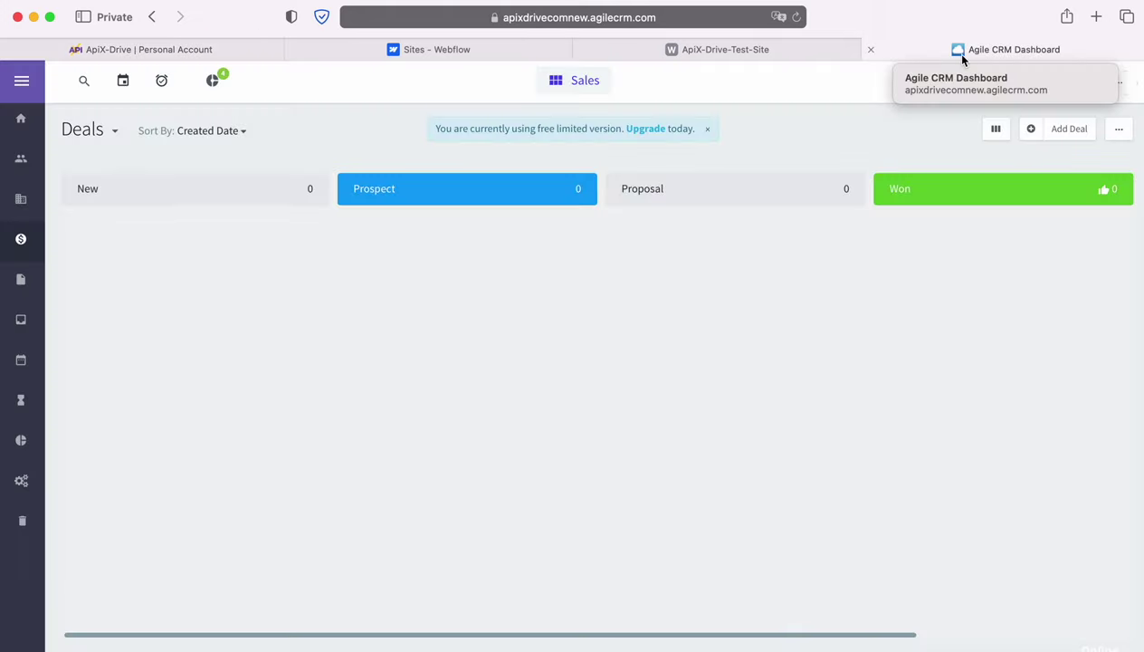
# Copy the account subdomain from the Agile CRM dashboard's web address and return to ApiX-Drive.
pyautogui.click(739, 20)
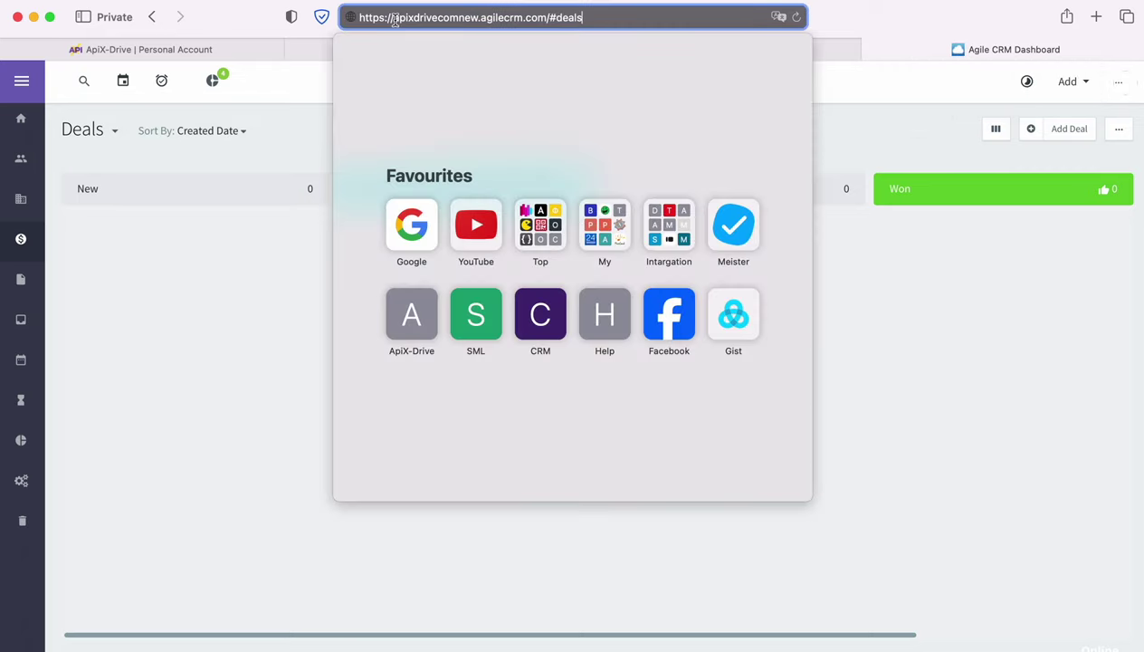
pyautogui.moveTo(393, 18); pyautogui.dragTo(477, 18)
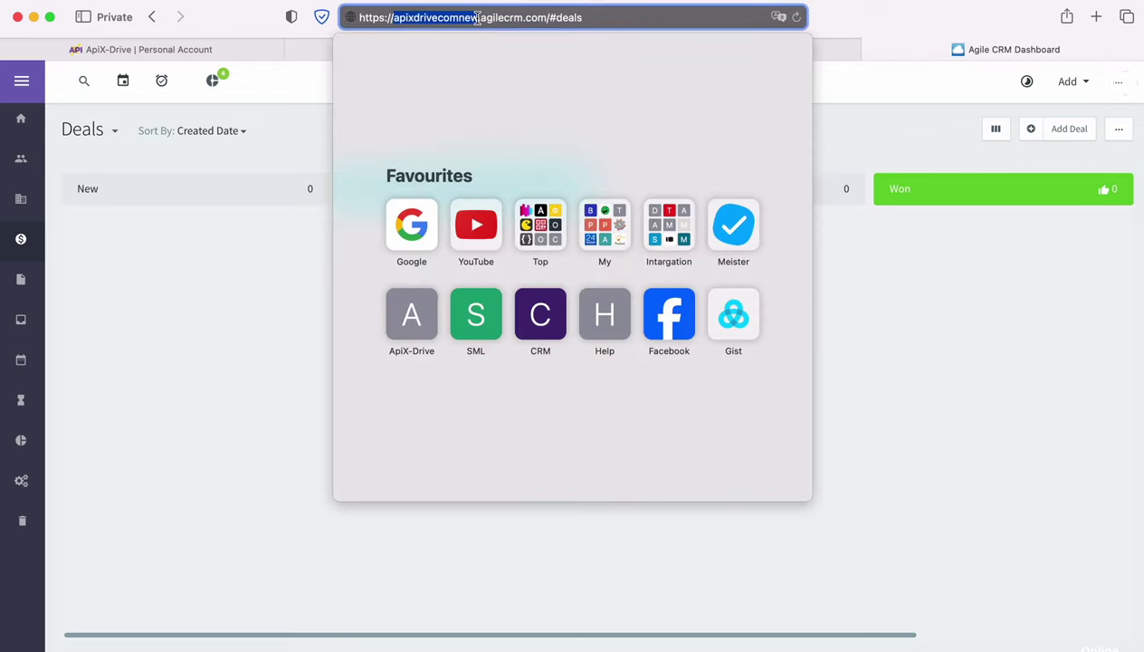
pyautogui.rightClick(452, 18)
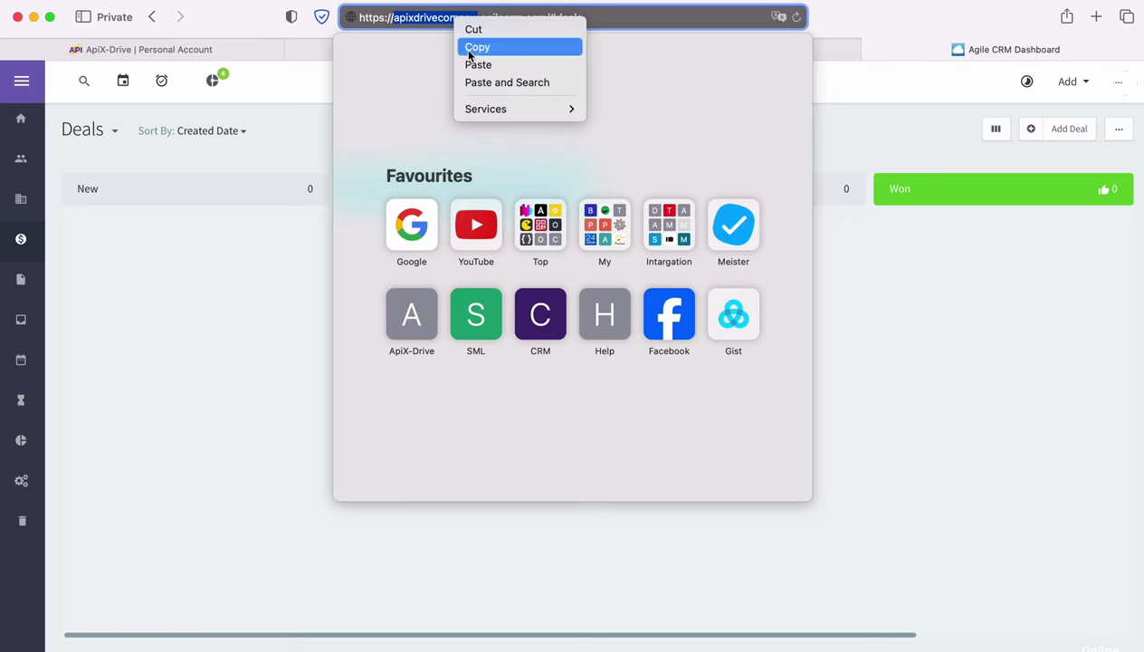
pyautogui.click(469, 51)
pyautogui.click(263, 50)
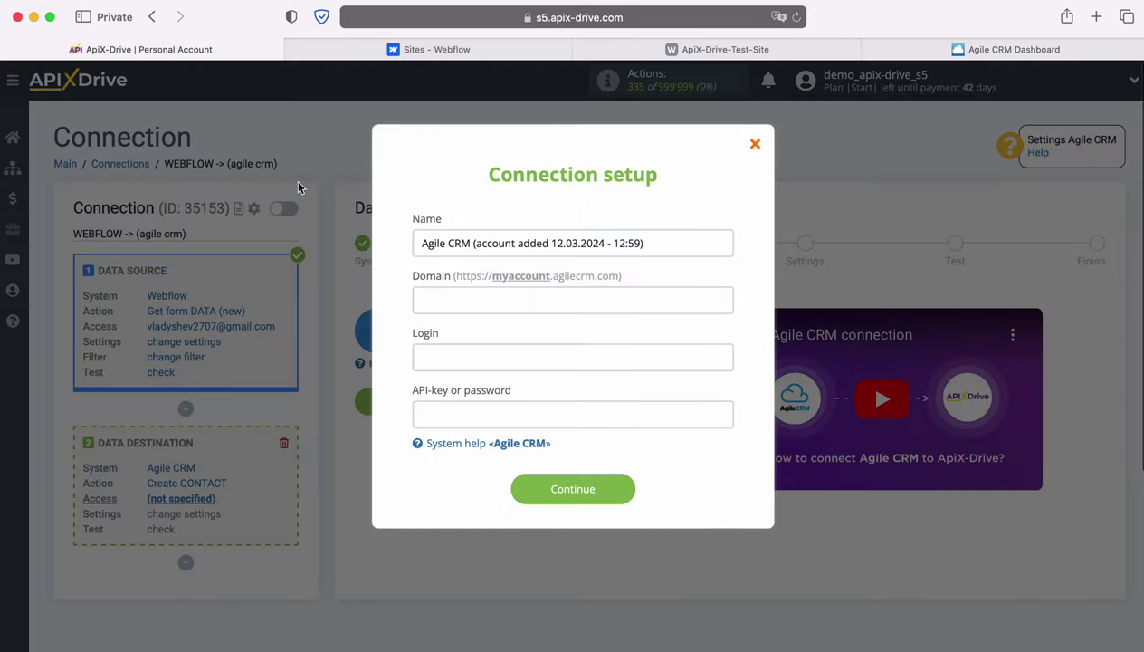
# Paste the subdomain into Domain and enter the account's login e-mail in Login.
pyautogui.rightClick(476, 302)
pyautogui.click(496, 346)
pyautogui.click(465, 356)
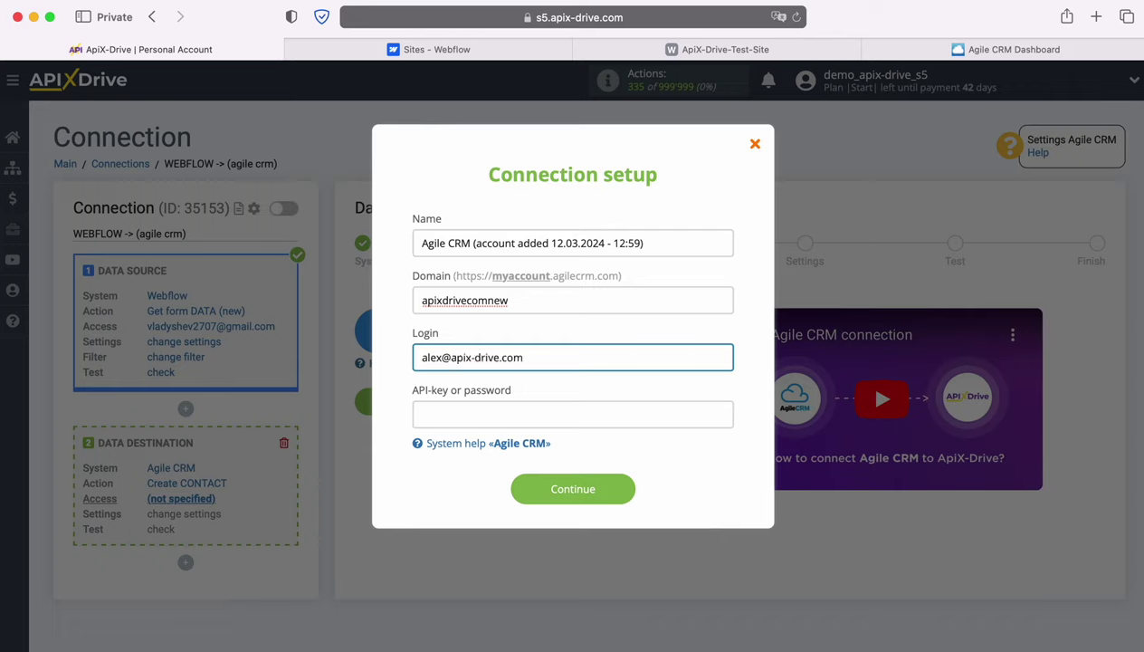
# In Agile CRM's Admin Settings > Developers & API, copy the REST API key.
pyautogui.click(961, 51)
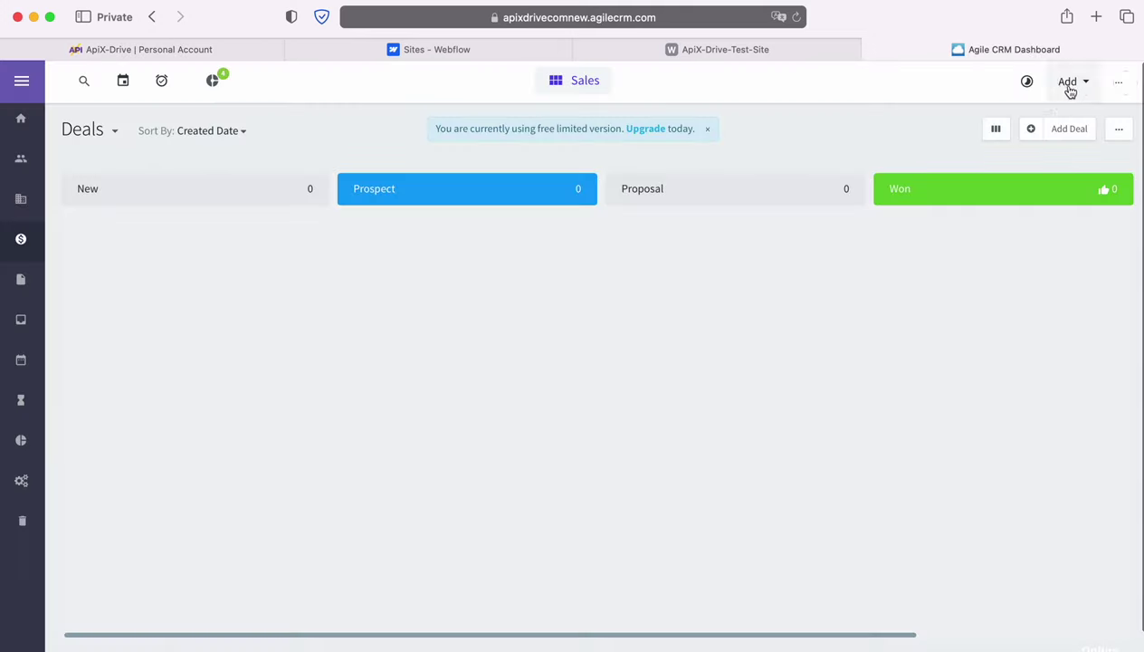
pyautogui.click(1119, 88)
pyautogui.click(985, 172)
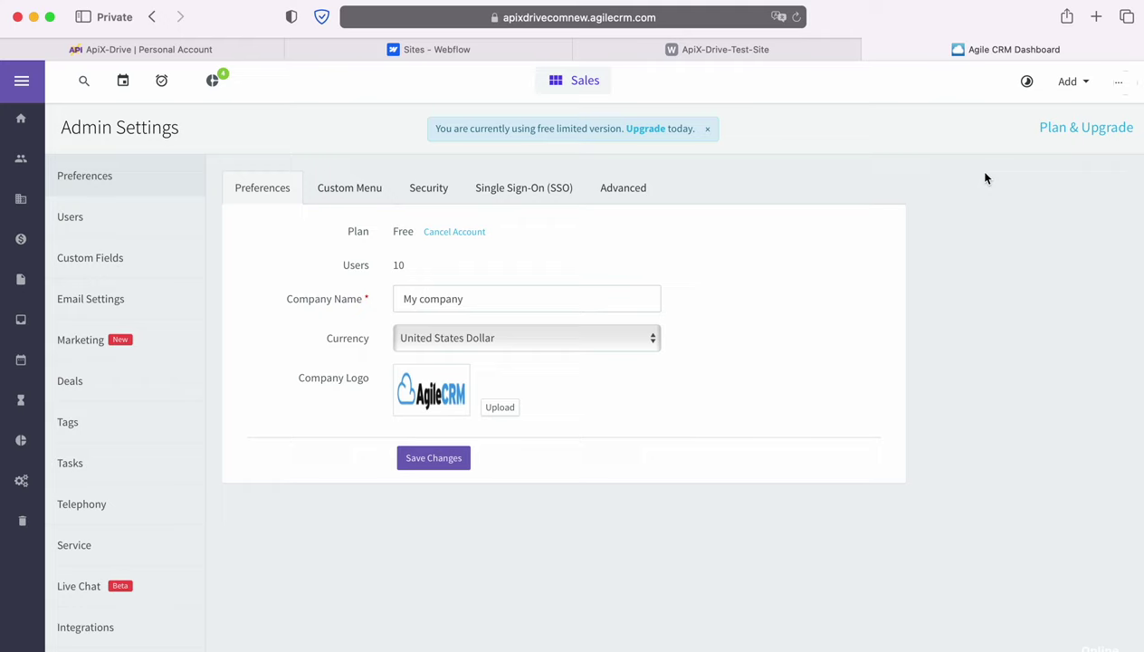
pyautogui.scroll(-2, 161, 457)
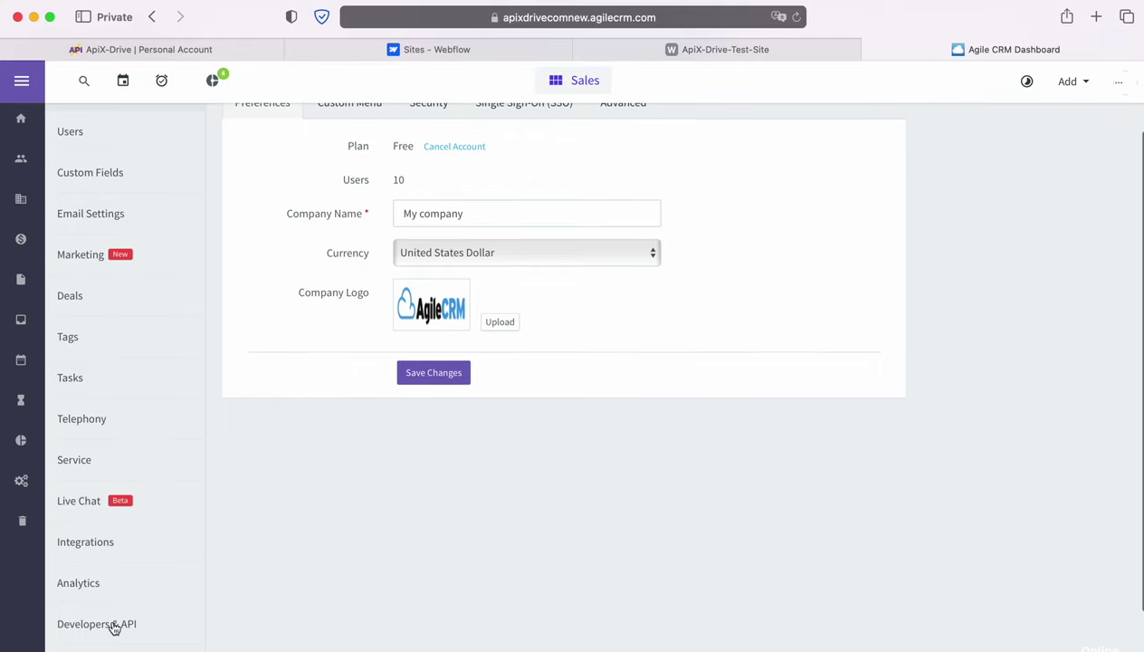
pyautogui.click(113, 626)
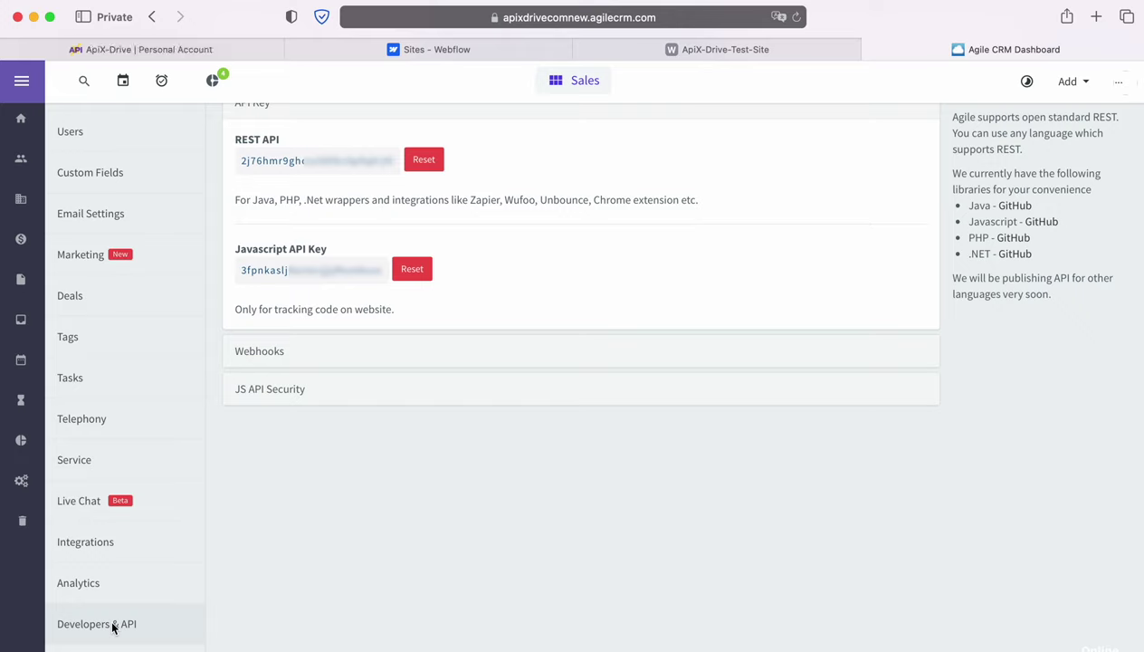
pyautogui.moveTo(240, 161); pyautogui.dragTo(393, 162)
pyautogui.rightClick(371, 162)
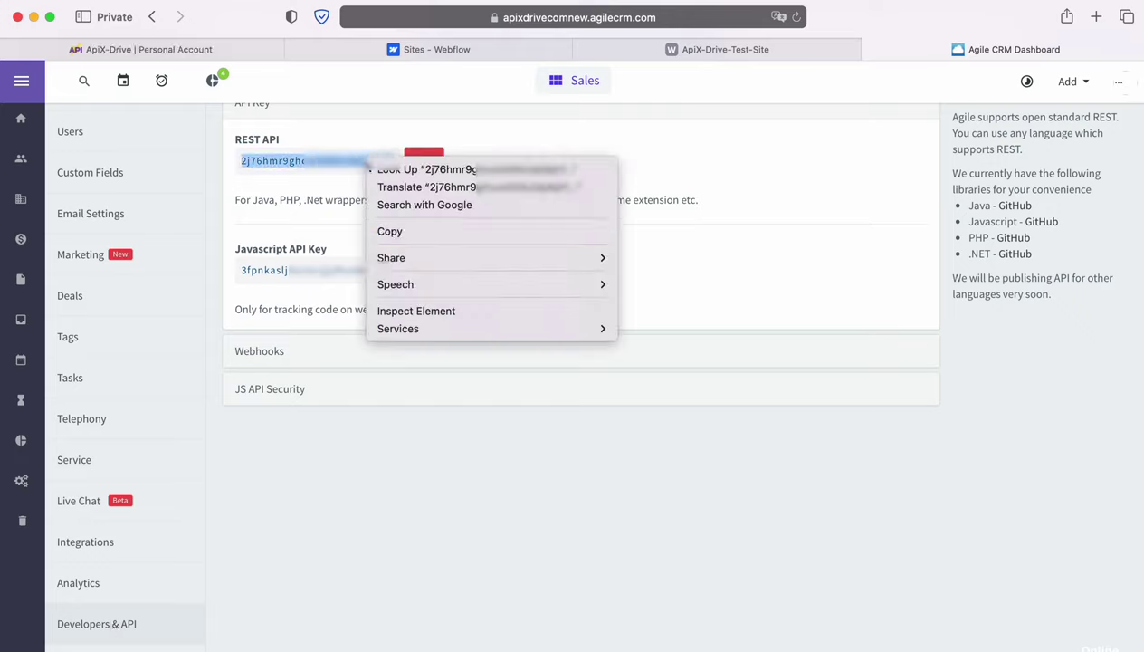
pyautogui.click(403, 236)
# Save the Agile CRM account with the pasted REST API key and select it as the login.
pyautogui.click(149, 50)
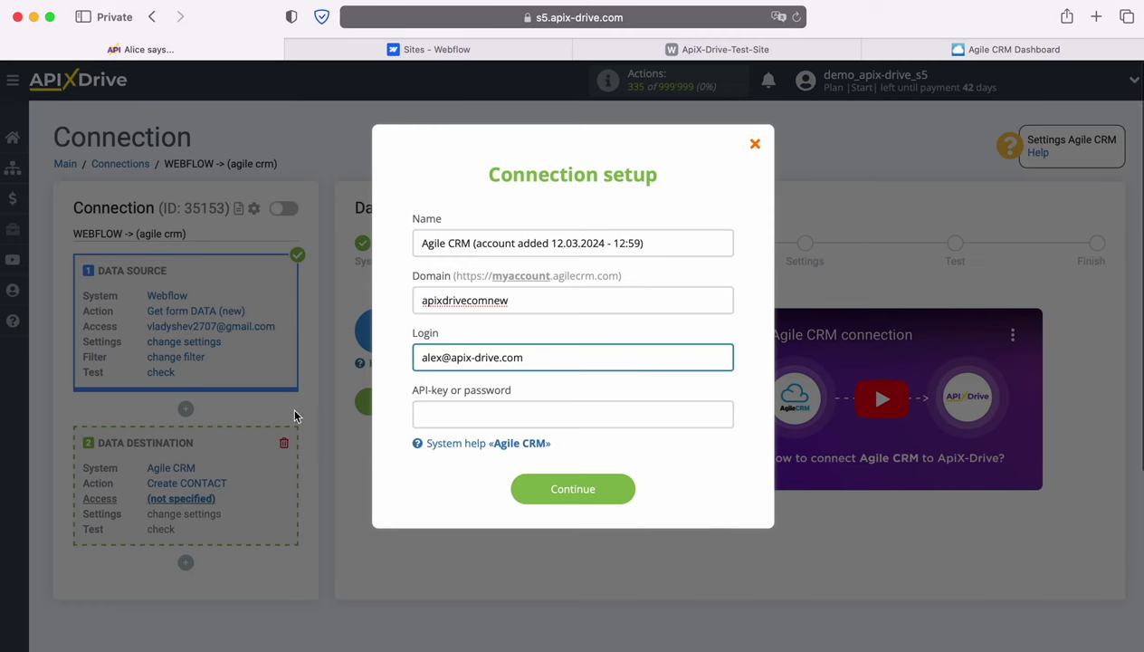
pyautogui.click(431, 422)
pyautogui.rightClick(431, 422)
pyautogui.click(457, 462)
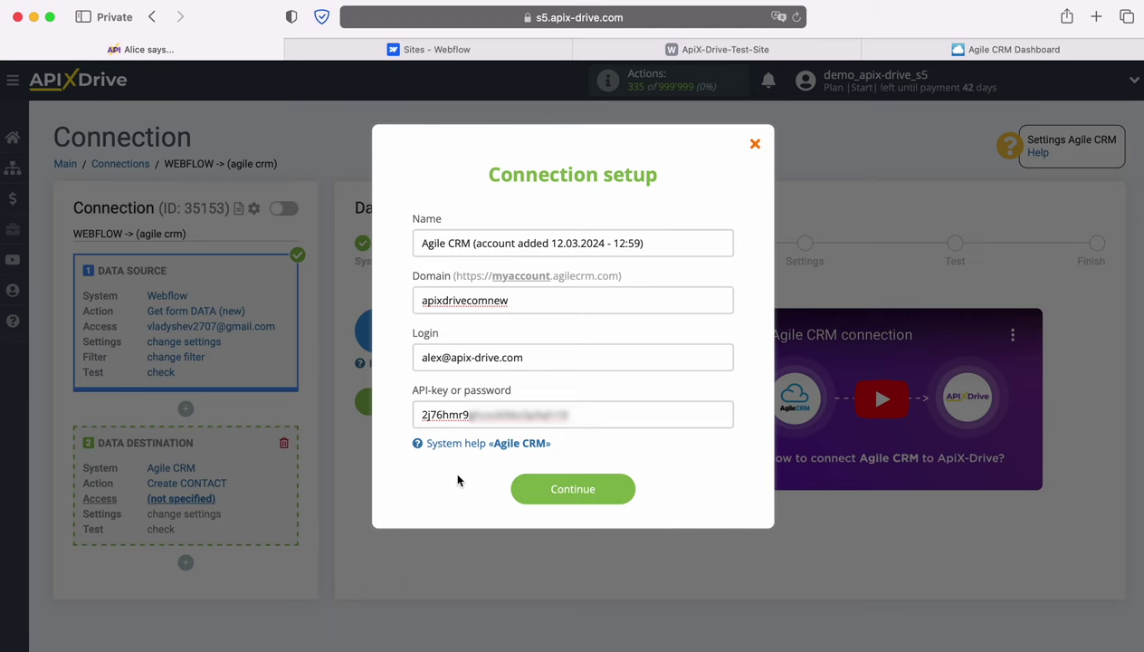
pyautogui.click(593, 488)
pyautogui.click(634, 358)
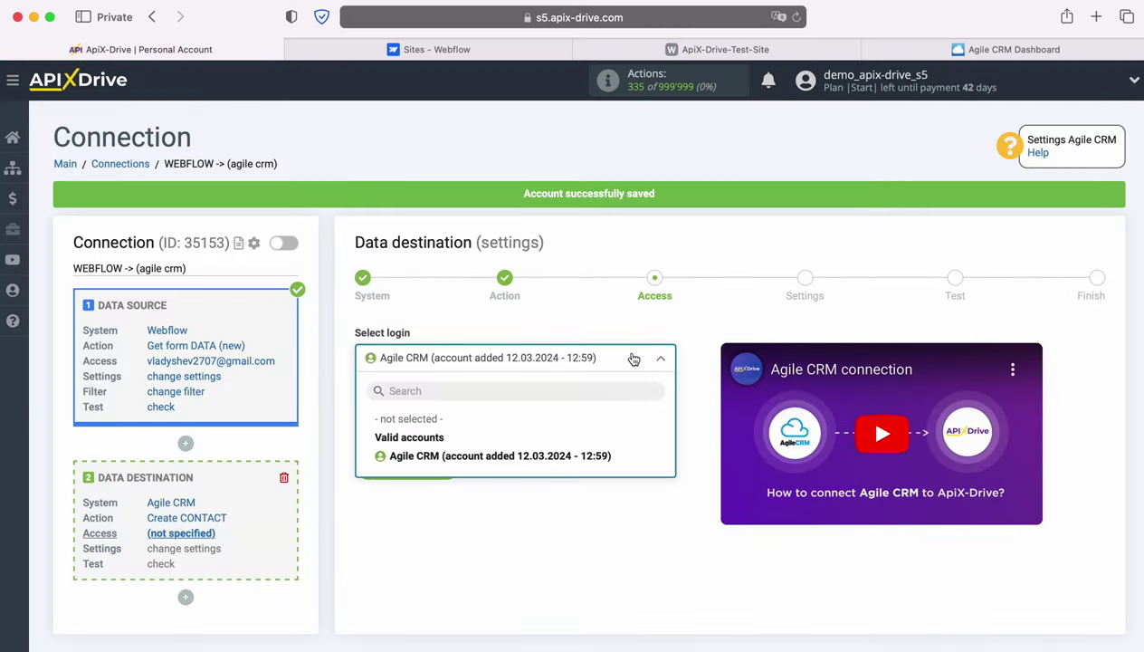
pyautogui.click(605, 456)
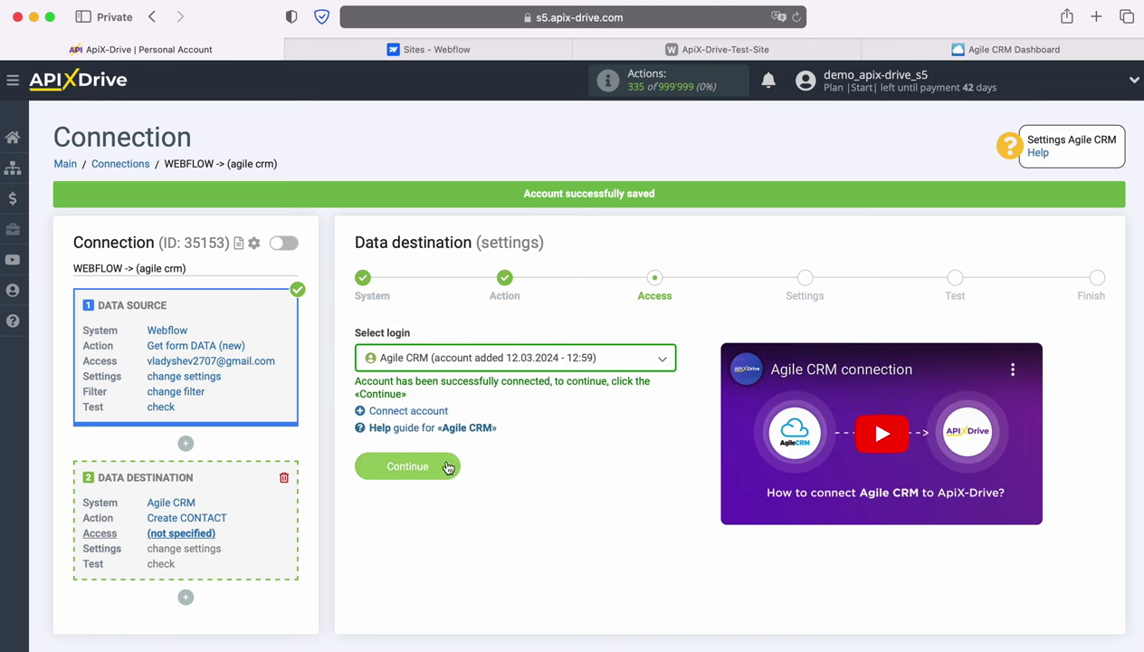
# Map the contact E-mail value to the Webflow Email with e-mail type Work.
pyautogui.click(446, 466)
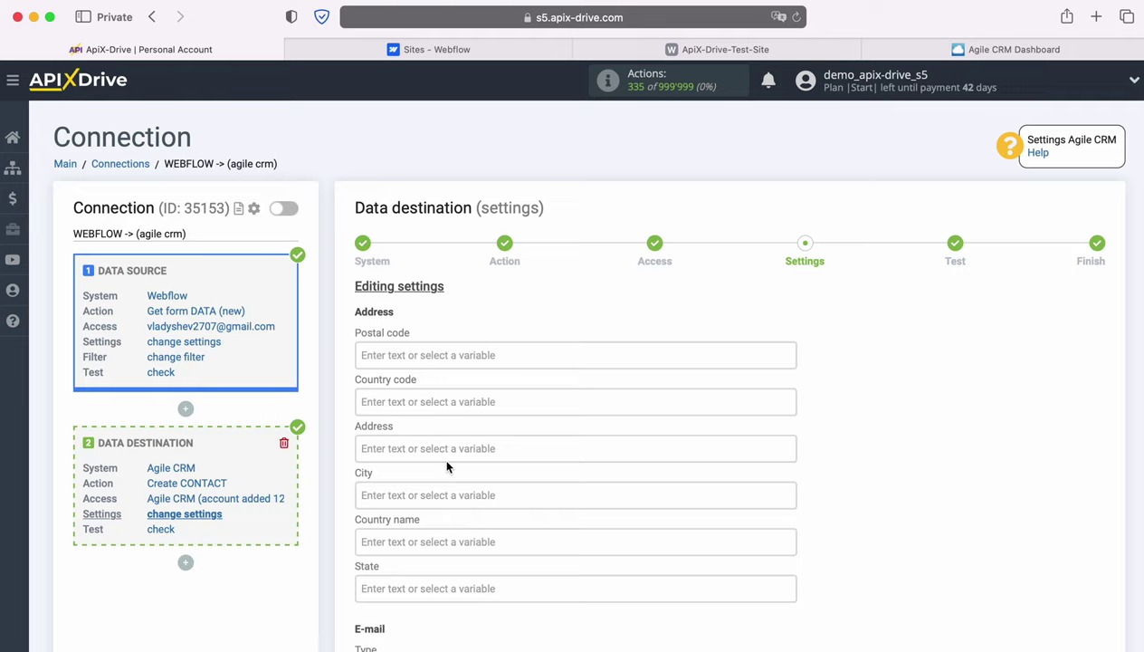
pyautogui.scroll(-5, 485, 395)
pyautogui.scroll(-1, 488, 404)
pyautogui.click(436, 470)
pyautogui.scroll(-5, 436, 469)
pyautogui.scroll(-2, 690, 416)
pyautogui.click(540, 422)
pyautogui.scroll(1, 532, 430)
pyautogui.click(528, 190)
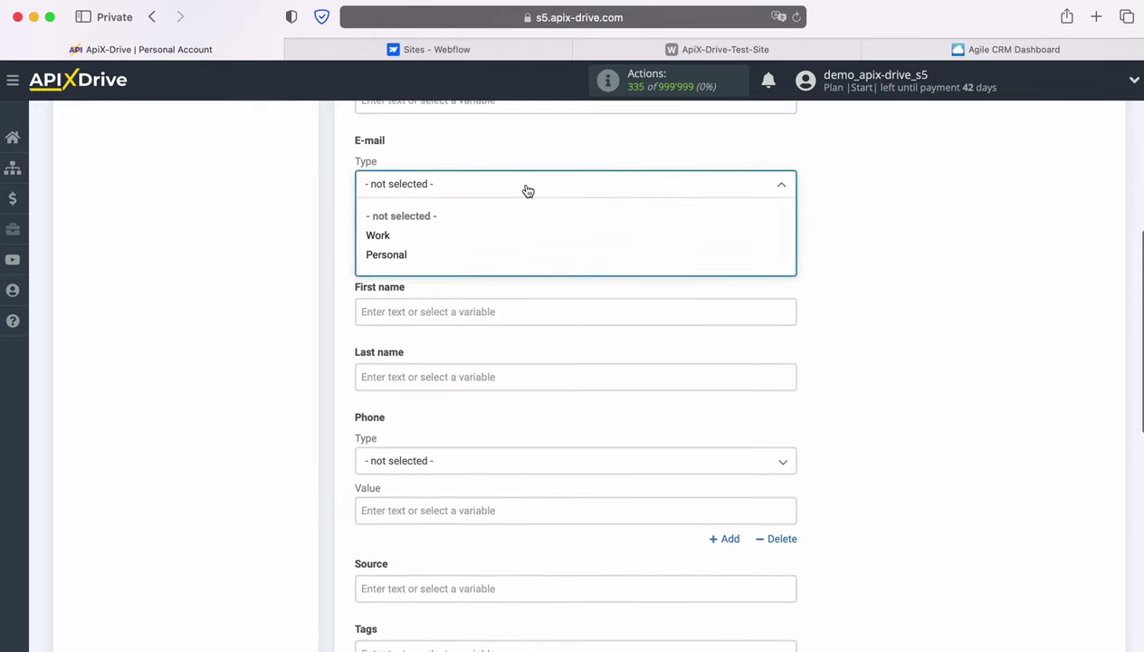
pyautogui.click(377, 236)
# Fill both First name and Last name with the Webflow Name variable.
pyautogui.click(405, 308)
pyautogui.scroll(-3, 590, 408)
pyautogui.scroll(-1, 613, 401)
pyautogui.click(482, 461)
pyautogui.click(398, 241)
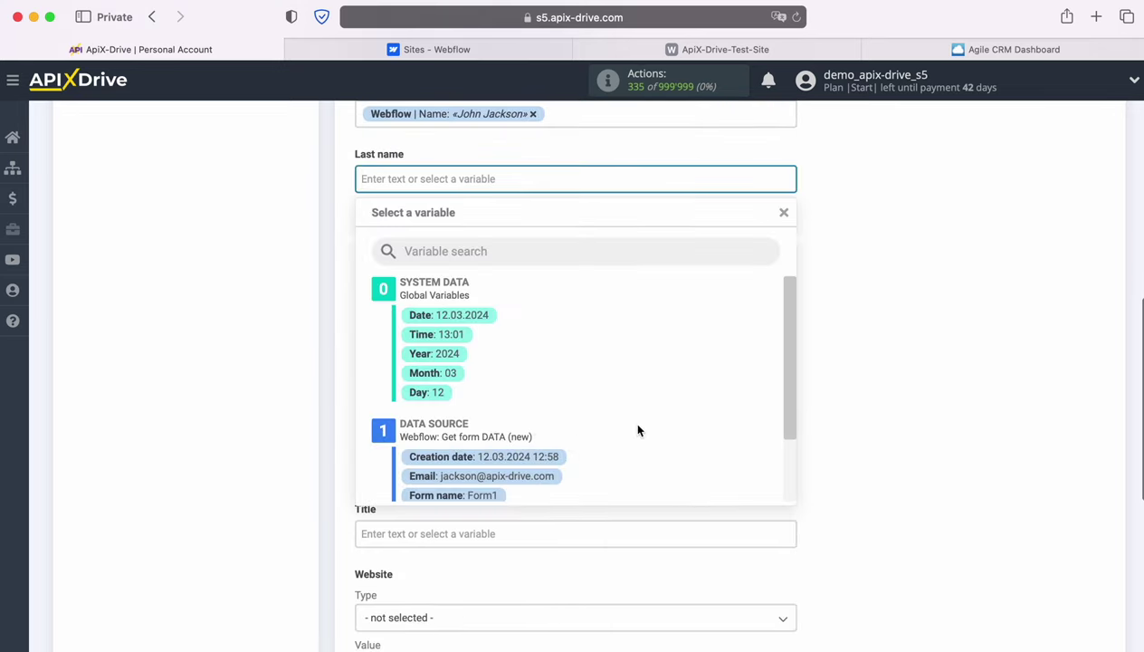
pyautogui.scroll(-2, 629, 418)
pyautogui.click(502, 450)
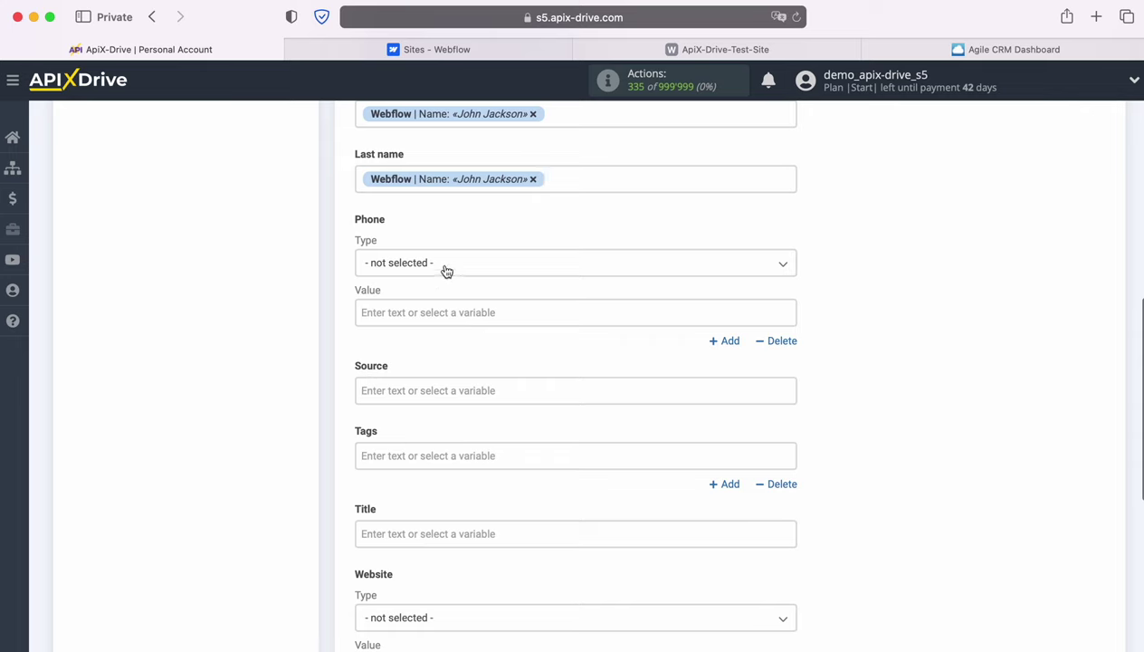
# Set the phone type to Work and map the phone value to the Webflow Phone.
pyautogui.click(438, 267)
pyautogui.click(389, 314)
pyautogui.click(389, 314)
pyautogui.scroll(-5, 649, 463)
pyautogui.scroll(-1, 504, 488)
pyautogui.click(483, 467)
pyautogui.scroll(-1, 544, 416)
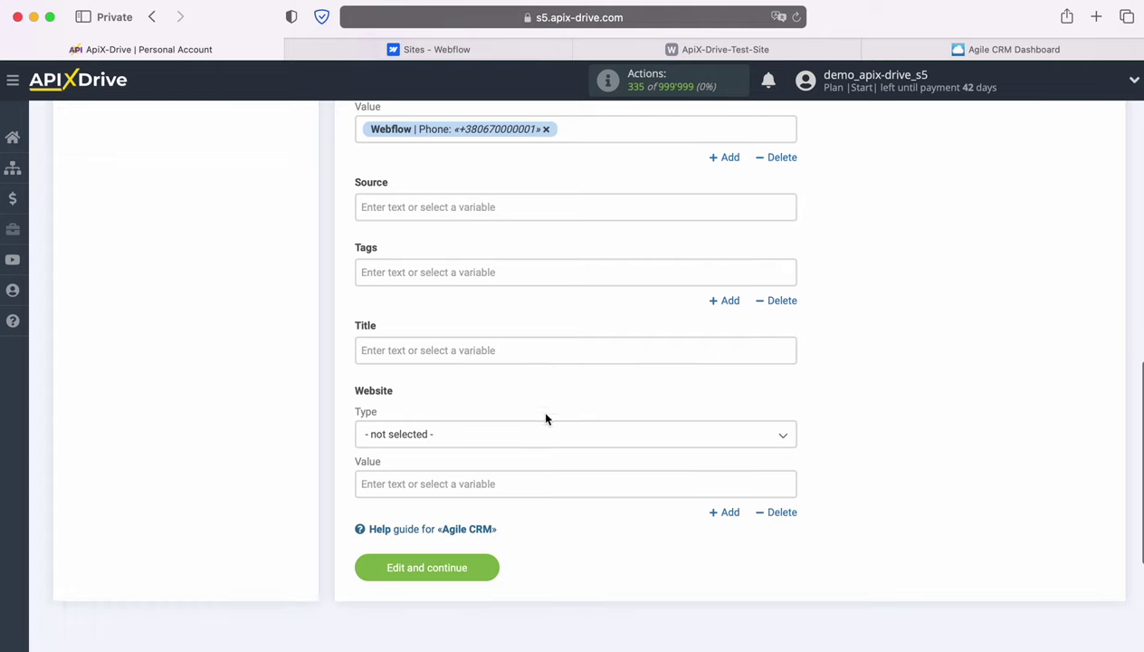
pyautogui.click(473, 345)
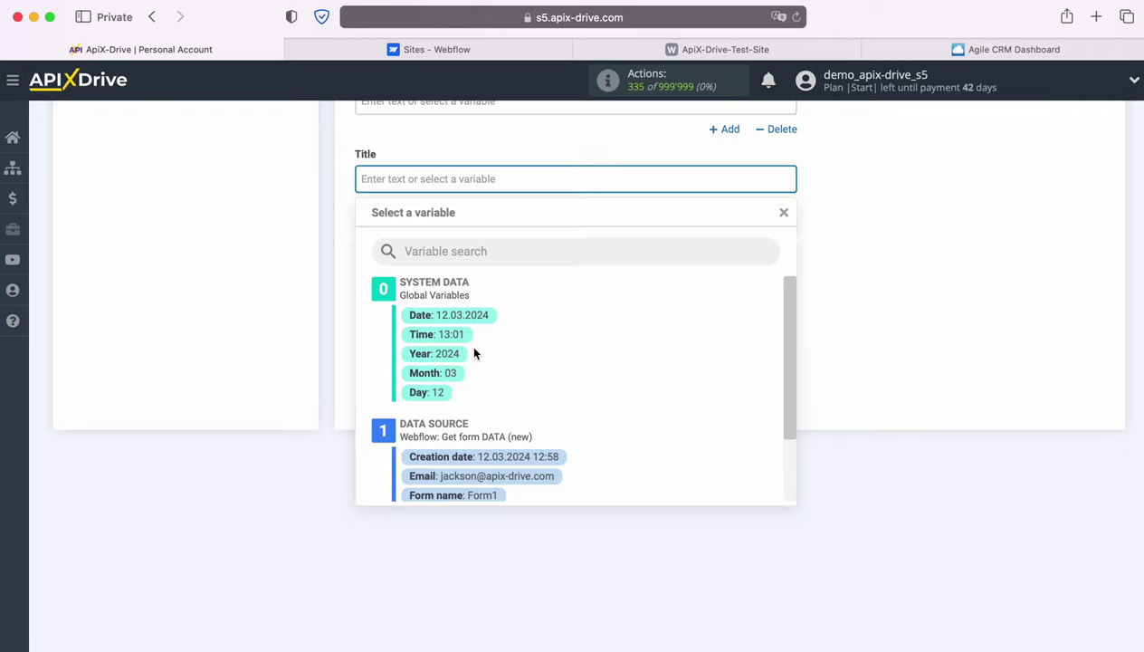
# Set the contact Title to 'New Lead from Webflow' plus the Webflow Name, and save the field settings.
pyautogui.write('New Lead ')
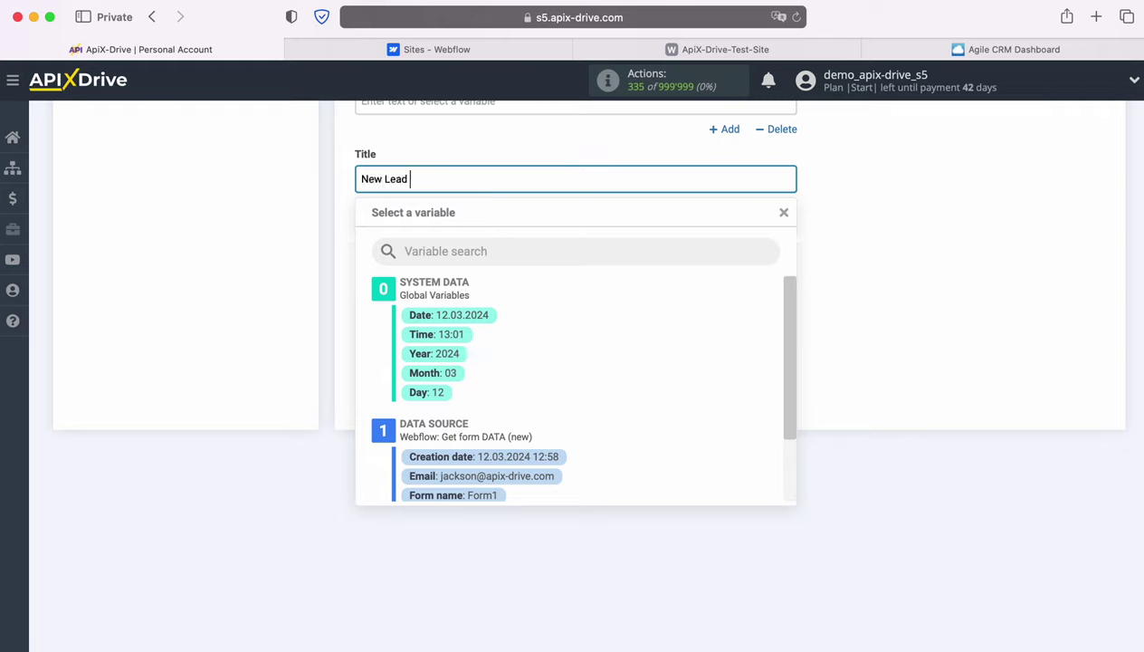
pyautogui.write('from Webflow')
pyautogui.scroll(-2, 573, 463)
pyautogui.click(449, 435)
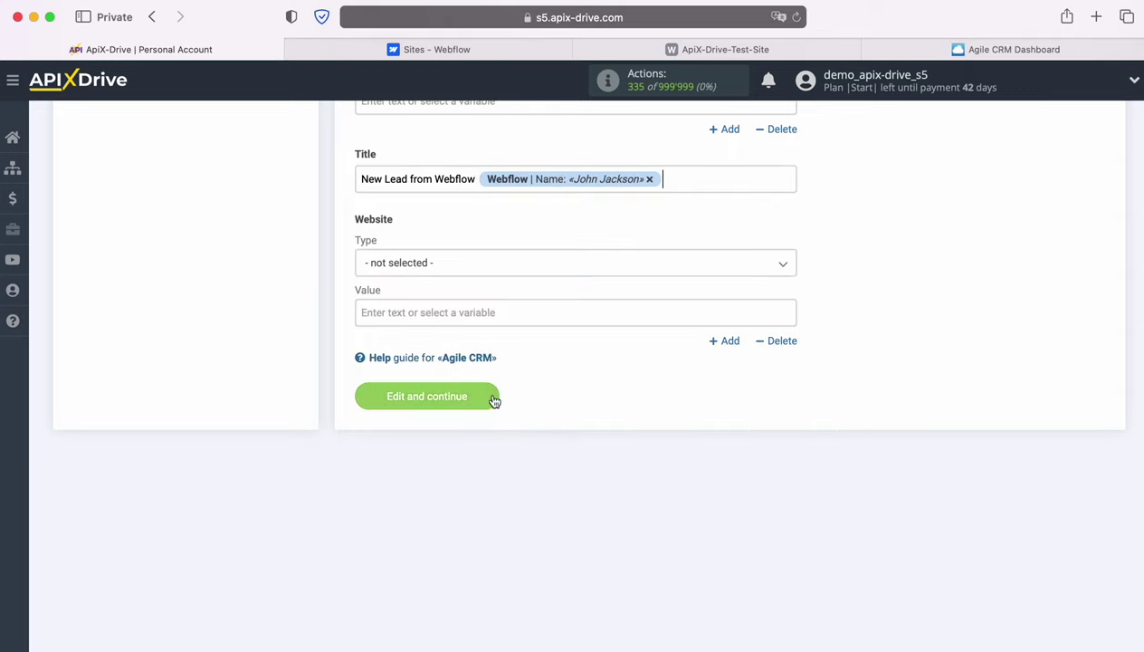
pyautogui.click(489, 396)
# Send the test contact data to Agile CRM so the Create CONTACT task completes.
pyautogui.scroll(-1, 991, 384)
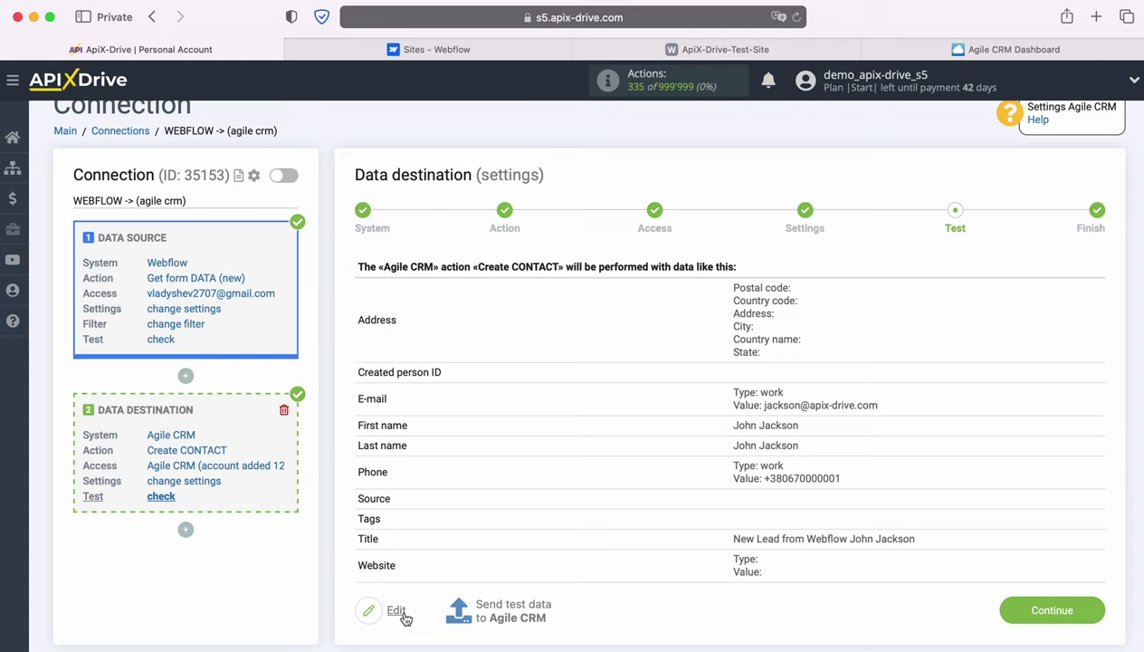
pyautogui.click(509, 607)
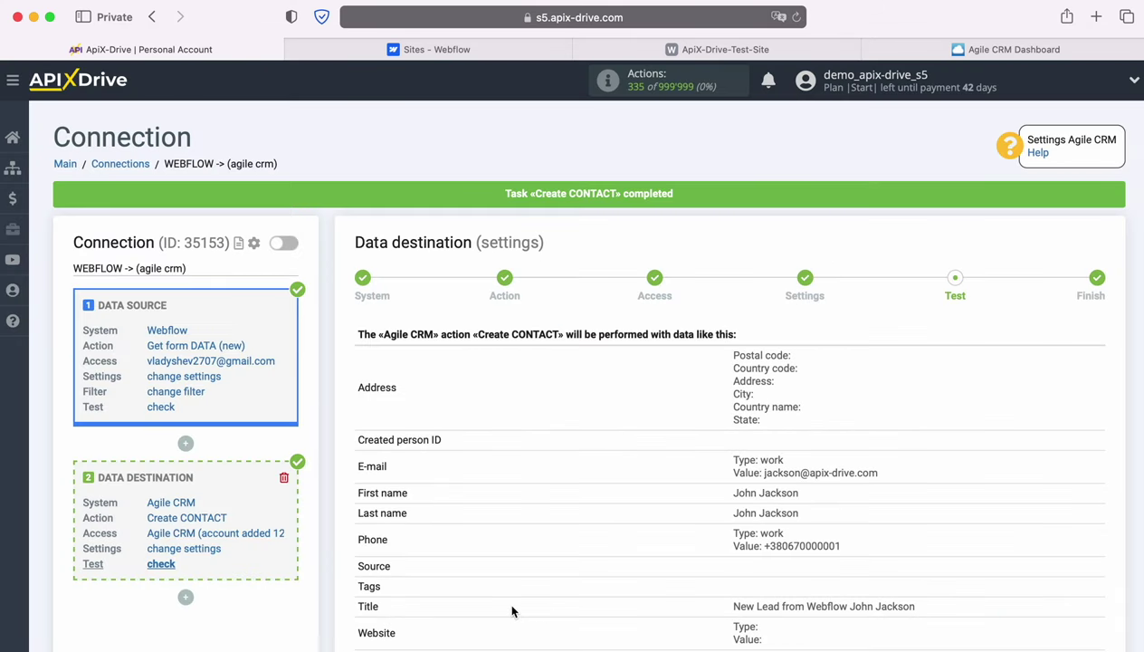
# Check the new test contact in Agile CRM's Contacts, then go back to the ApiX-Drive test step.
pyautogui.click(924, 51)
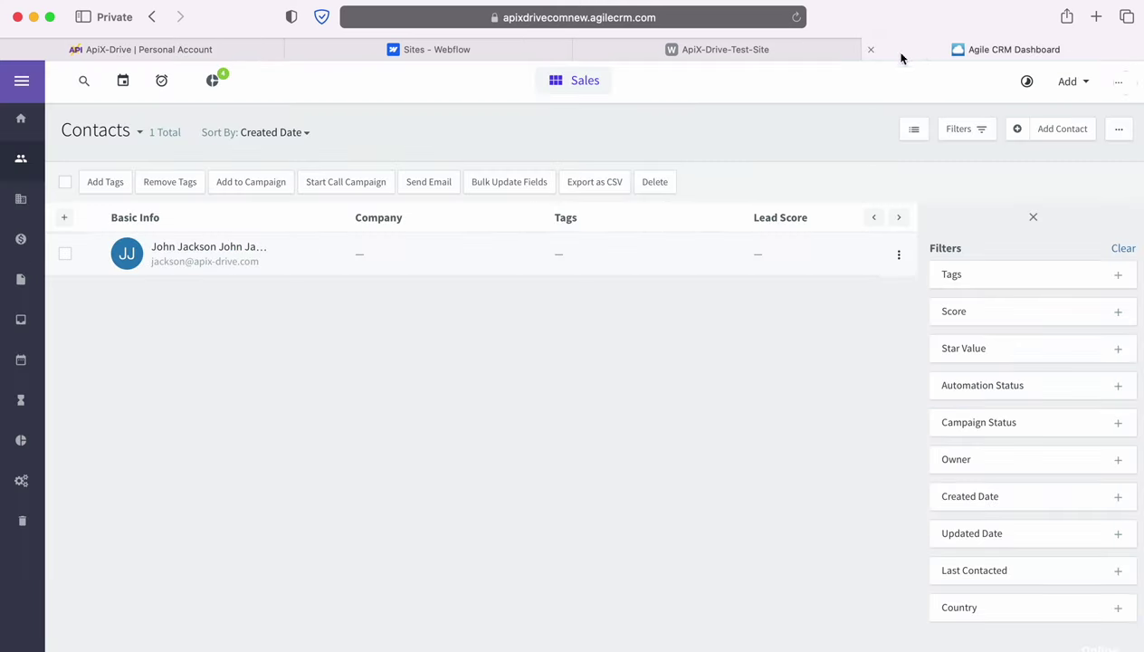
pyautogui.click(194, 250)
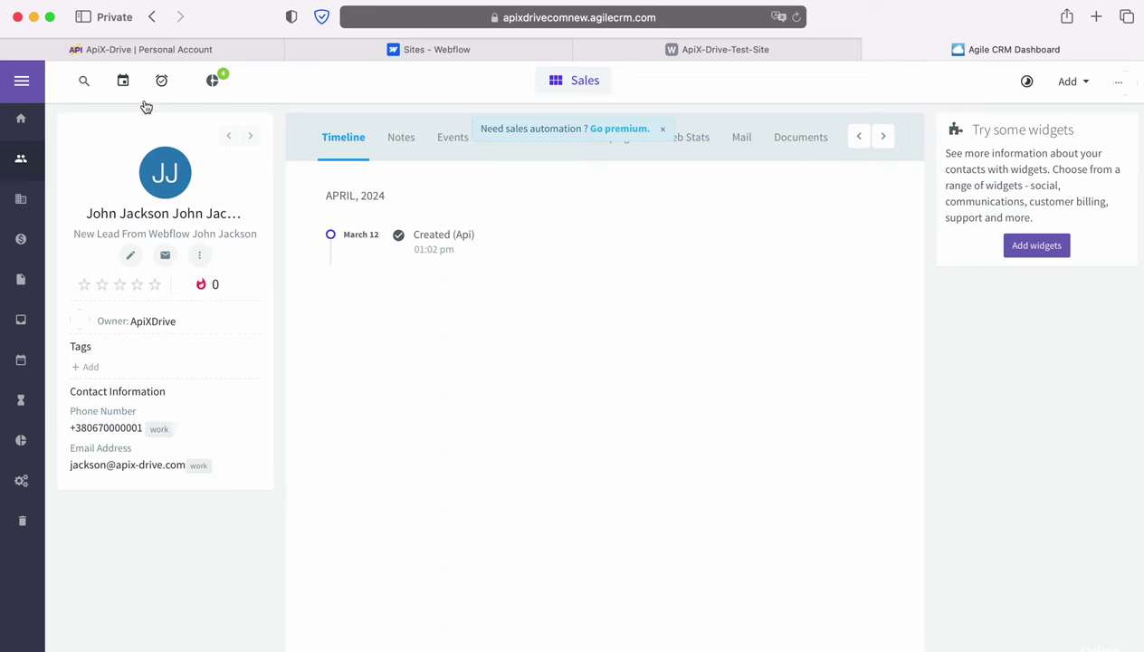
pyautogui.click(140, 51)
pyautogui.scroll(-3, 939, 453)
# Finish the test, enable auto-update, and set the connection's update interval to 5 minutes.
pyautogui.click(1093, 542)
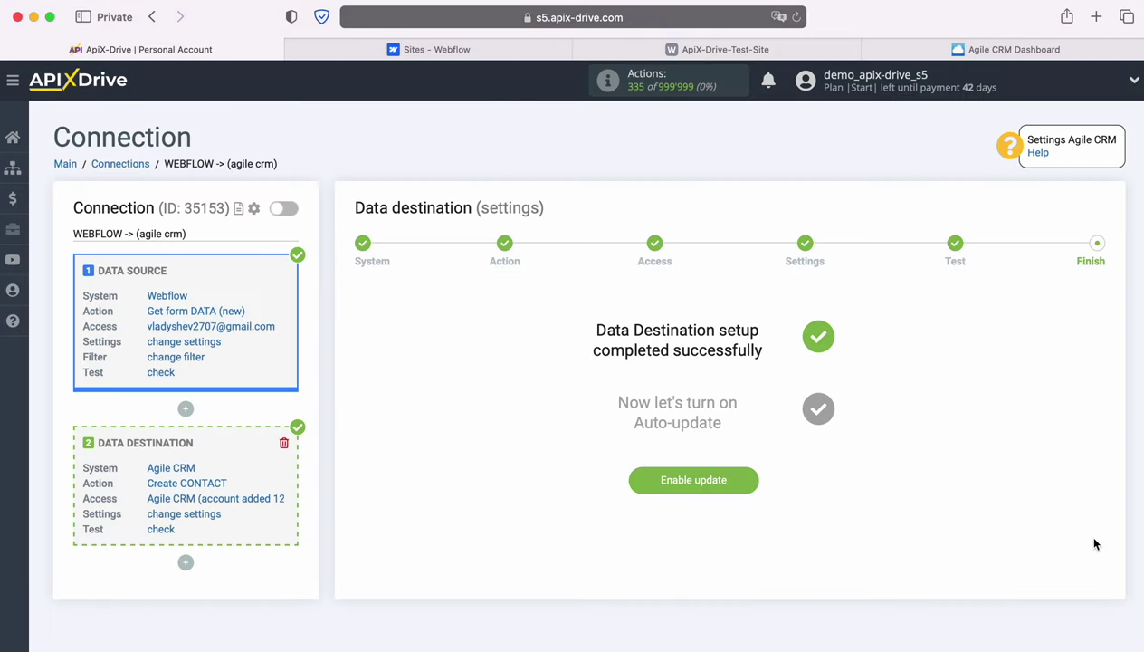
pyautogui.click(748, 481)
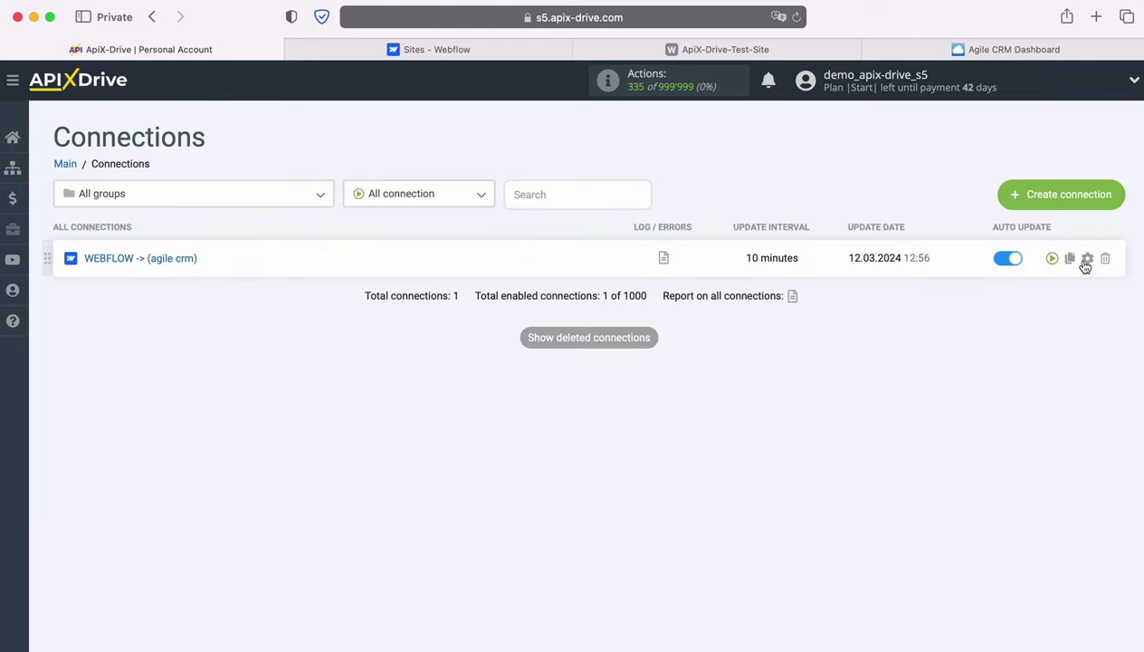
pyautogui.click(1087, 260)
pyautogui.click(710, 371)
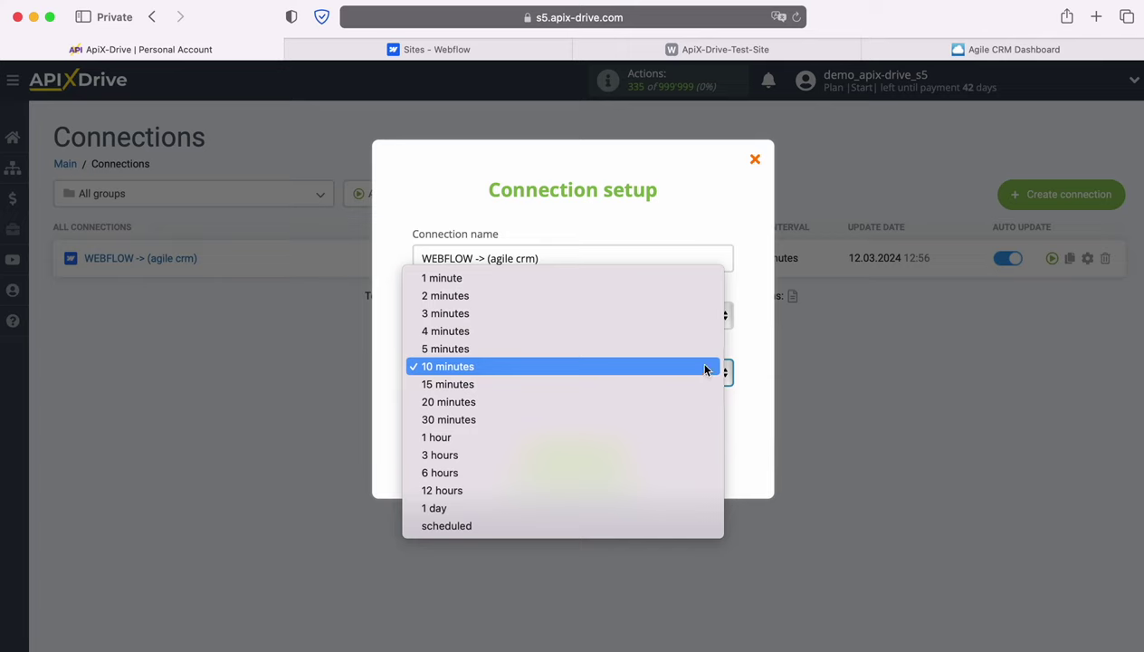
pyautogui.click(656, 353)
pyautogui.click(628, 459)
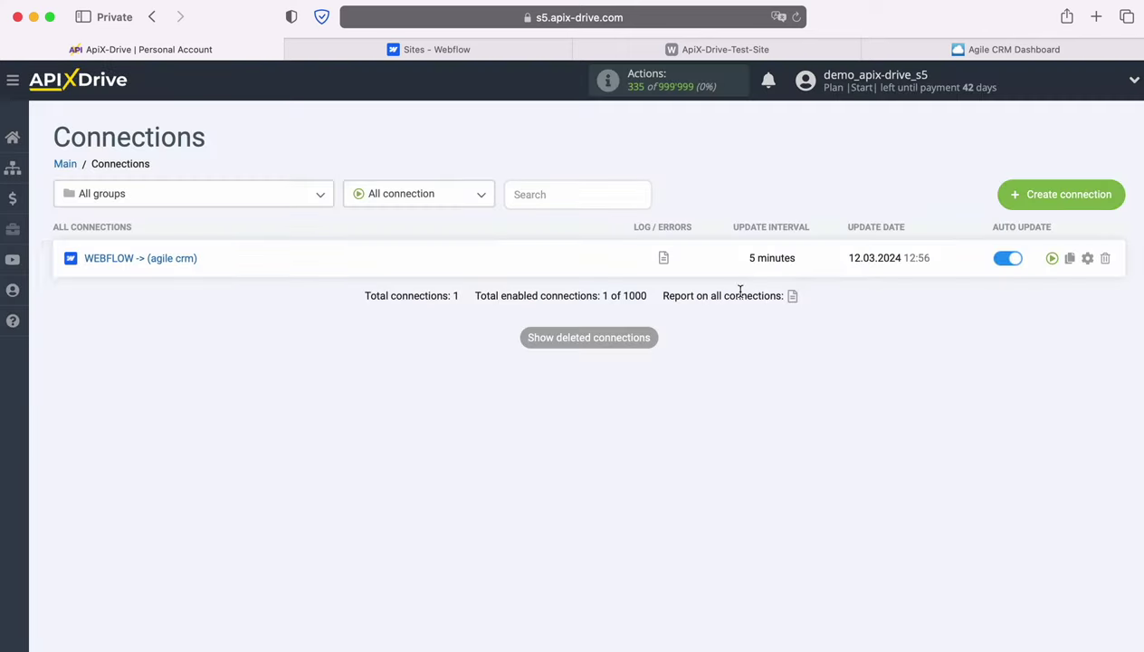